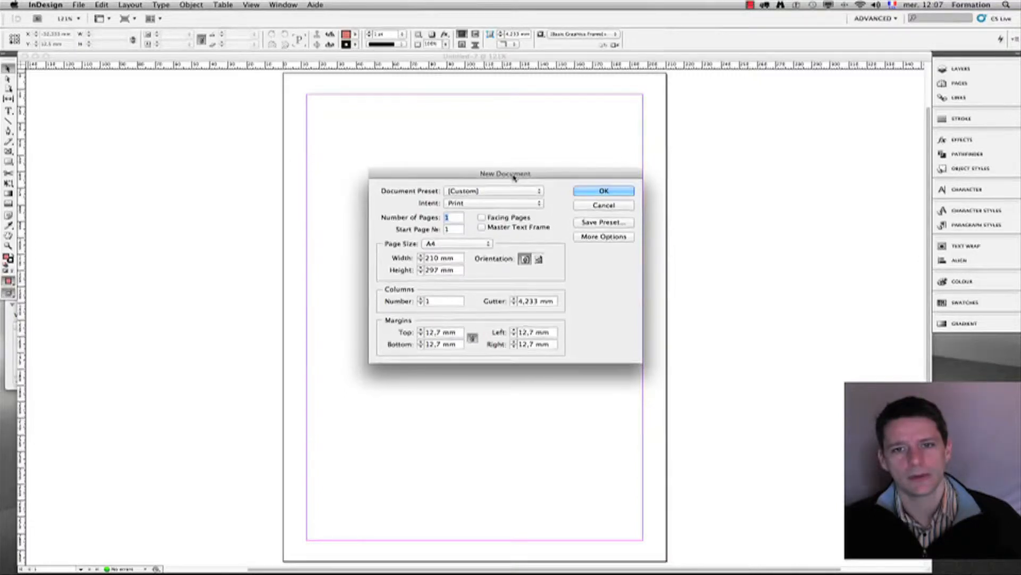
Step: Set the new A4 document's column count to 3 and create it
left_click(419, 299)
left_click(419, 304)
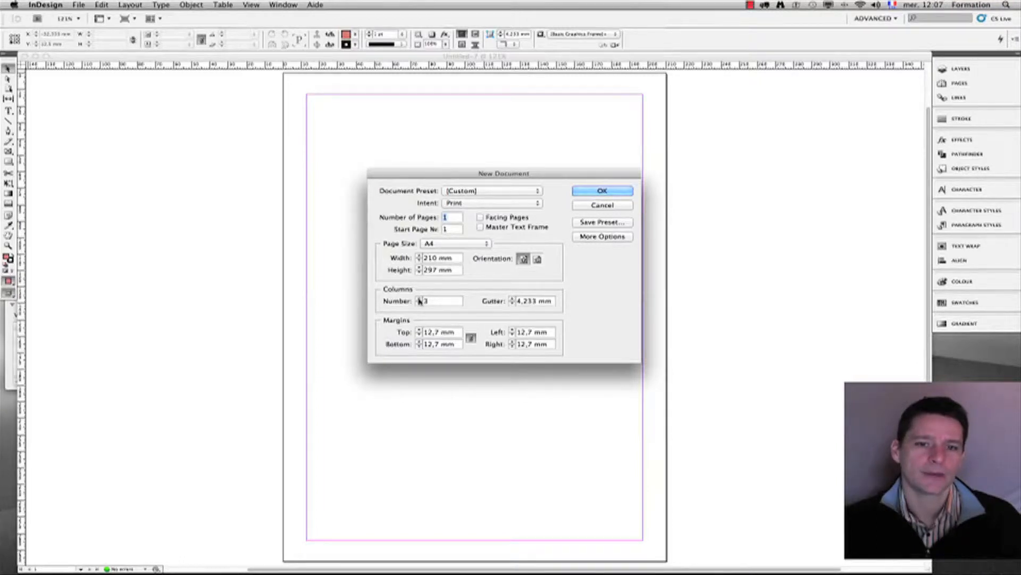
left_click(419, 299)
left_click(419, 298)
left_click(419, 299)
left_click(419, 303)
left_click(419, 303)
left_click(419, 303)
left_click(419, 303)
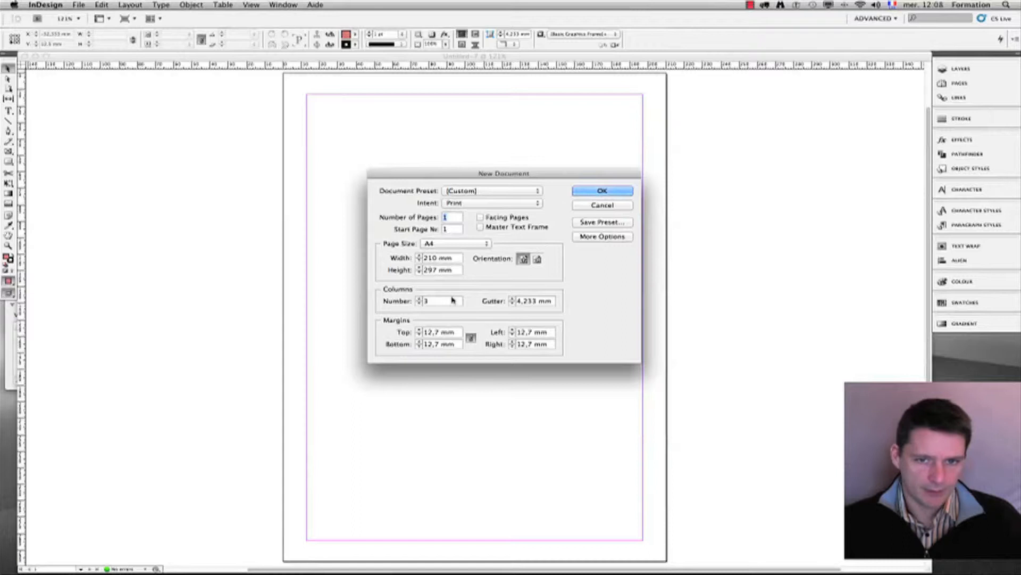
left_click(602, 191)
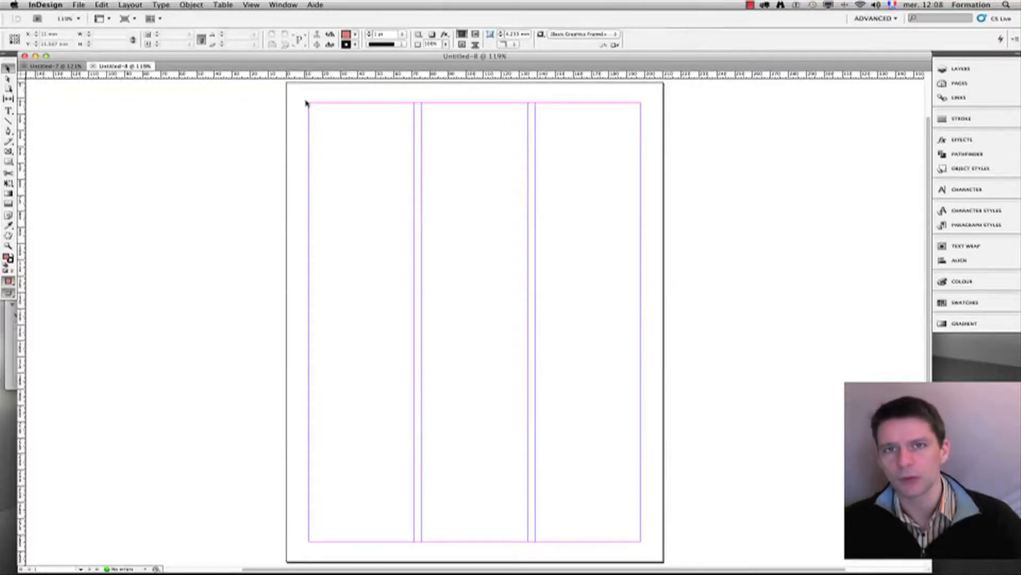
left_click_drag(307, 101, 418, 550)
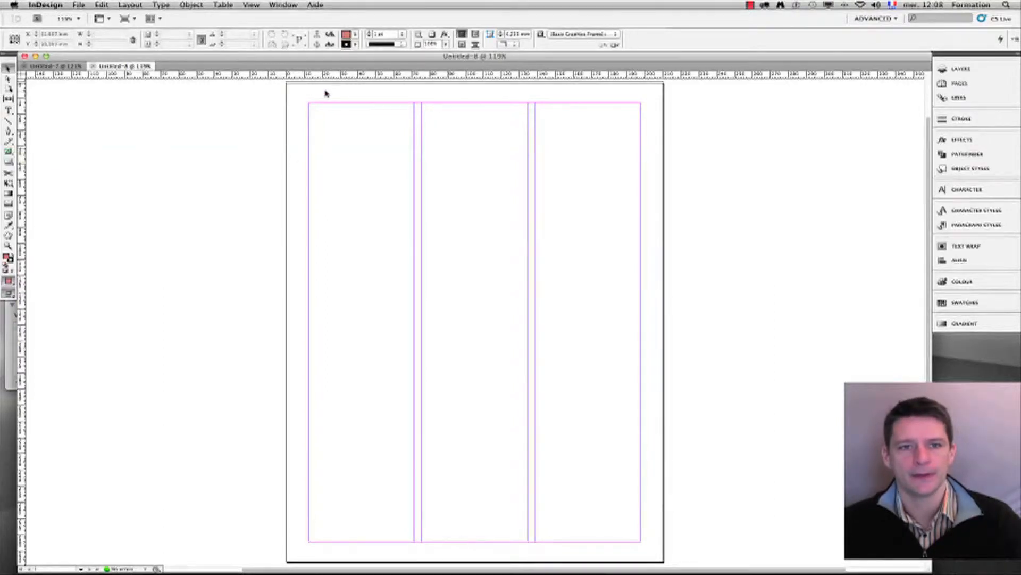
left_click_drag(310, 101, 418, 202)
left_click_drag(474, 177, 607, 259)
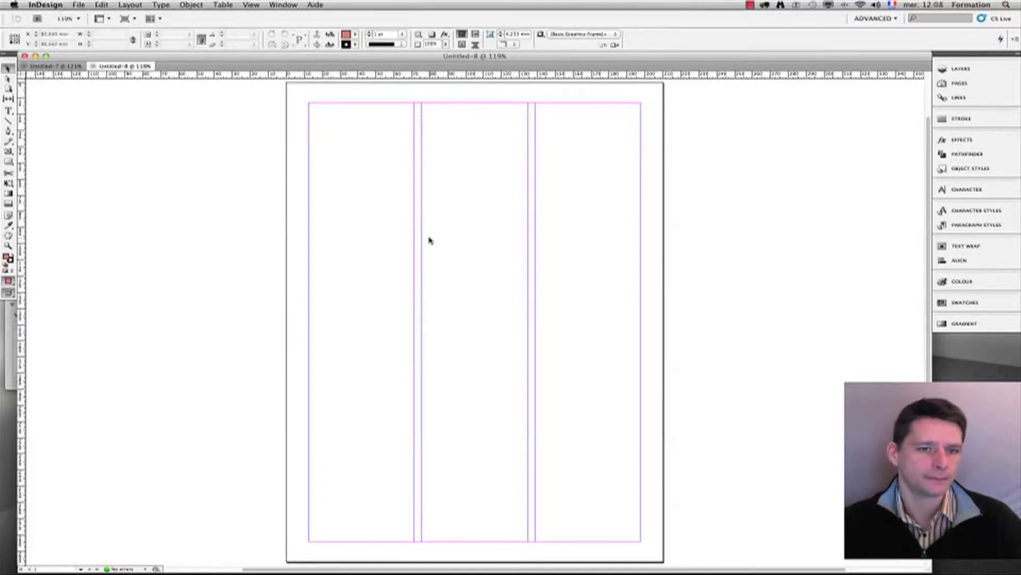
left_click(65, 67)
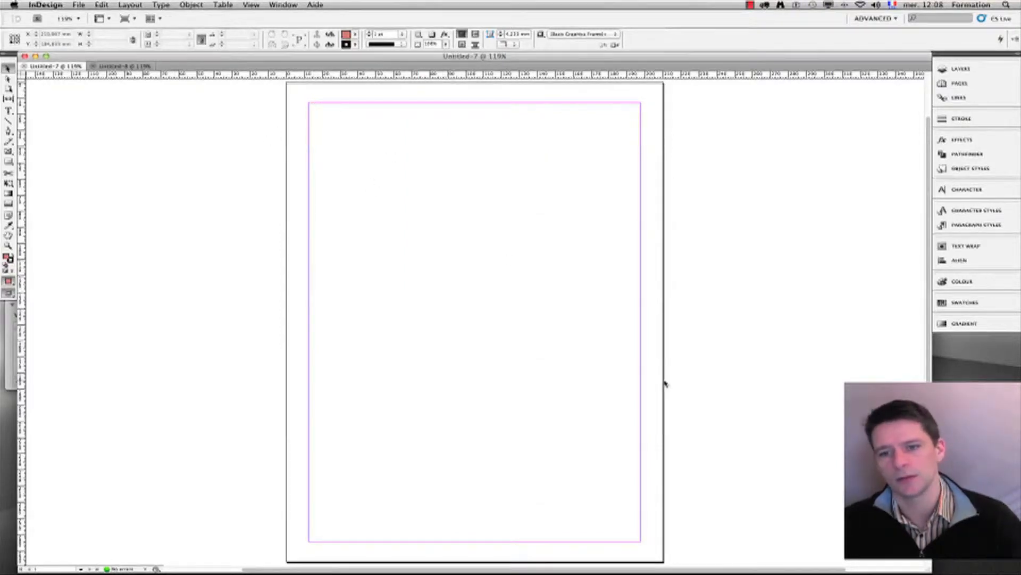
left_click(9, 111)
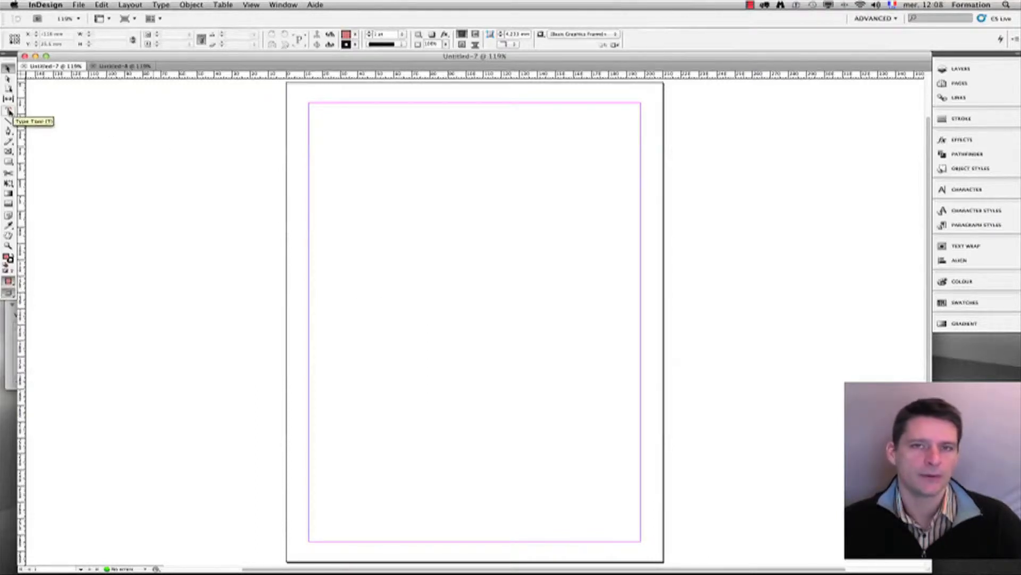
left_click(152, 68)
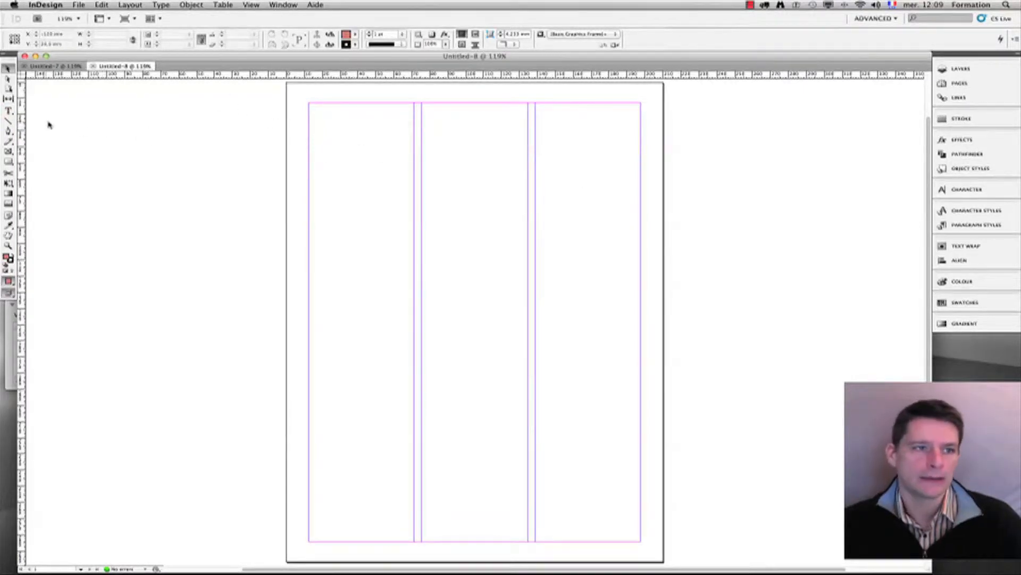
left_click(9, 111)
Step: Draw a text frame inside each of the three column guides, then select each one to check it
left_click_drag(309, 103, 416, 542)
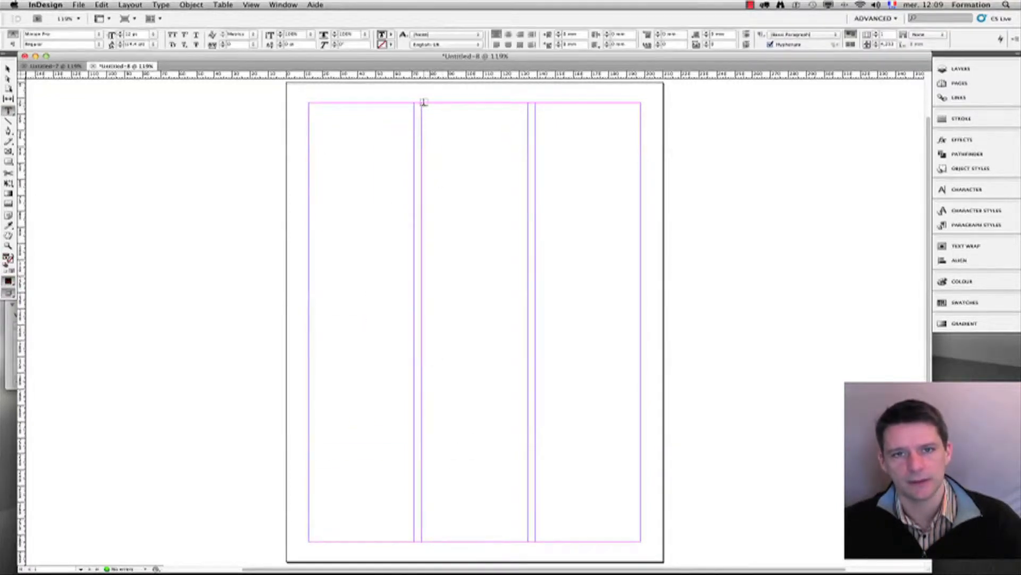
left_click_drag(423, 101, 529, 540)
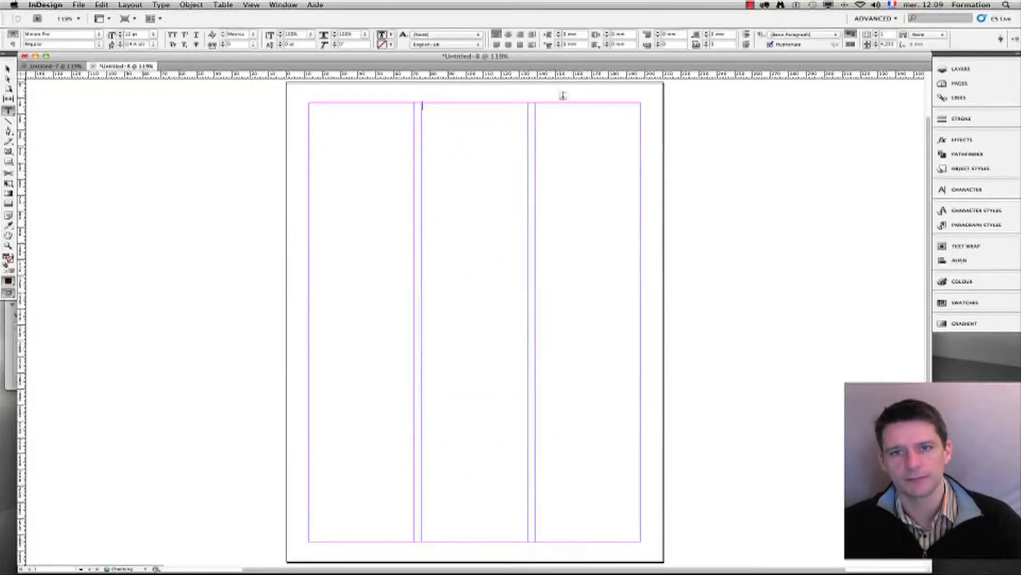
left_click_drag(535, 100, 639, 541)
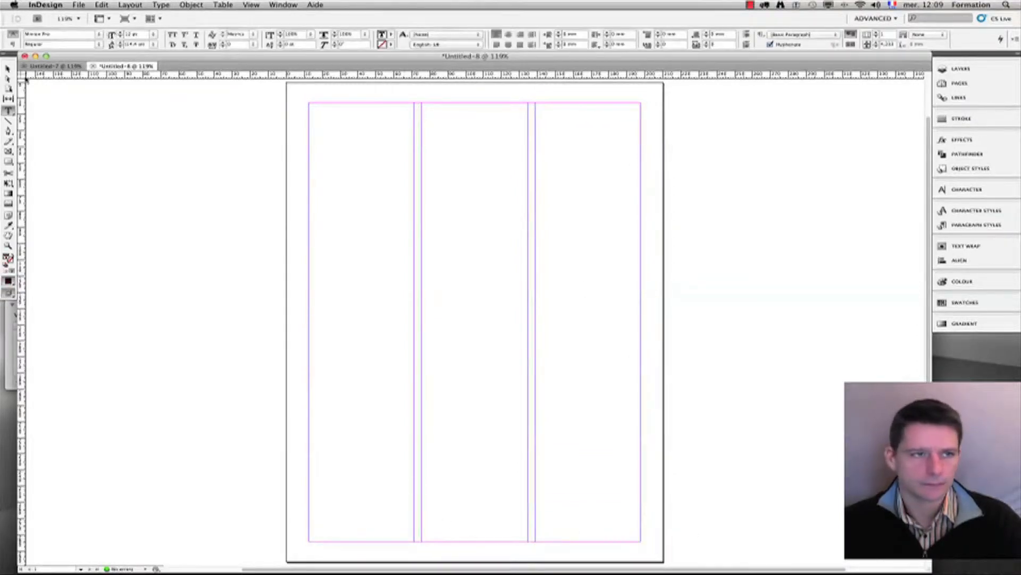
left_click(8, 69)
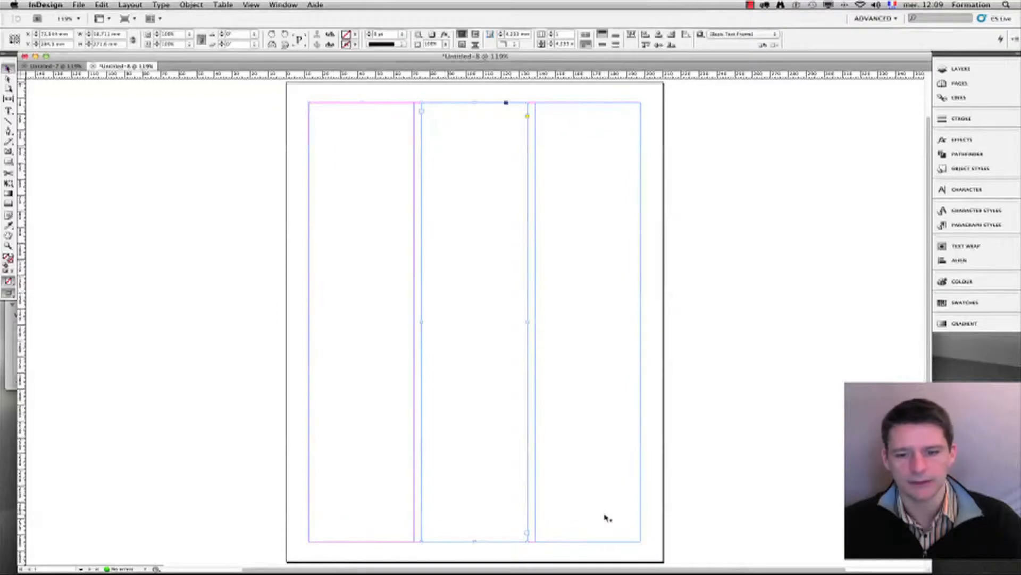
left_click(395, 389)
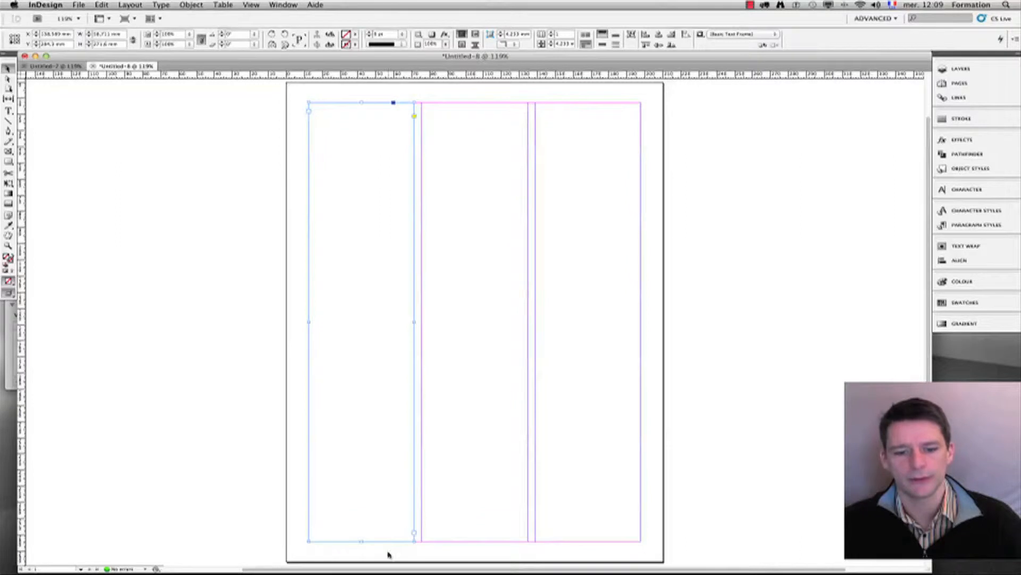
left_click(470, 424)
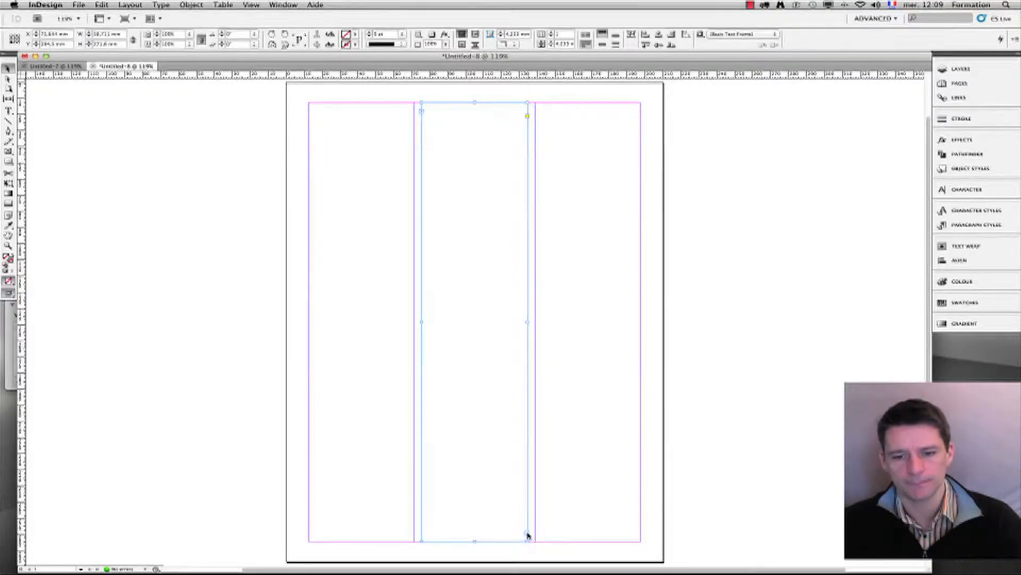
left_click(580, 452)
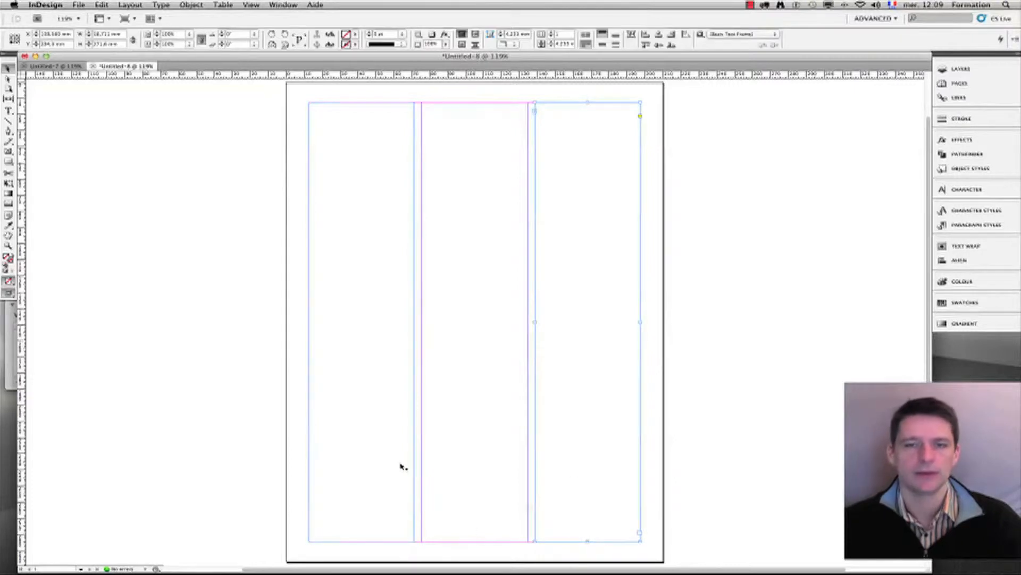
Step: Fill the first-column frame with placeholder text
double_click(351, 153)
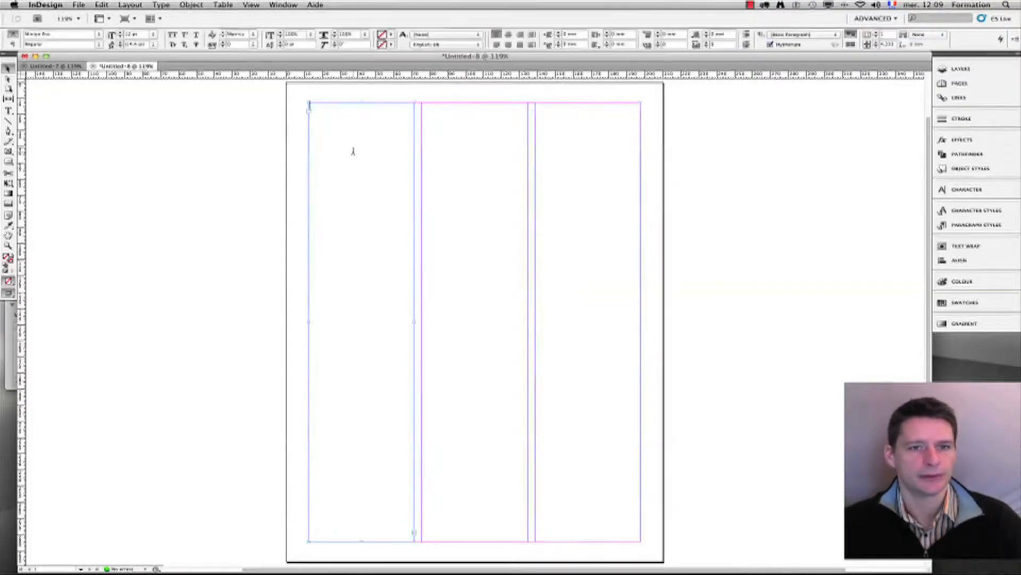
left_click(130, 5)
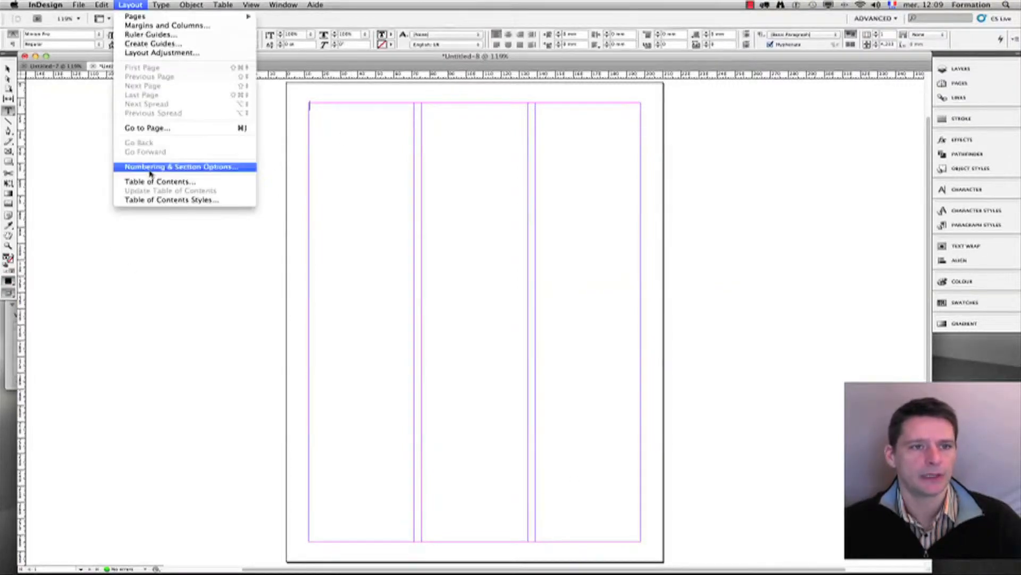
mouse_move(162, 4)
left_click(190, 281)
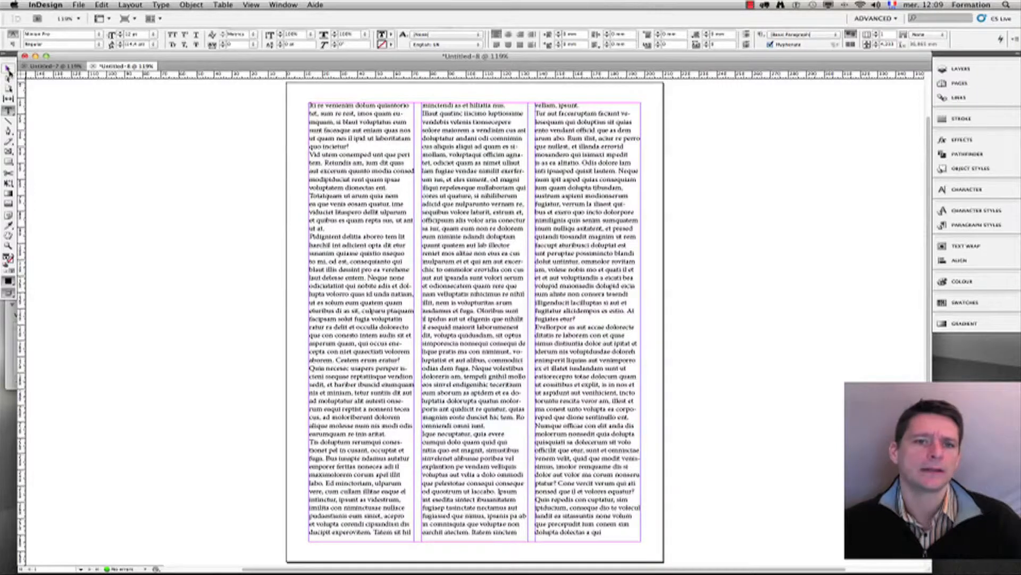
Step: Select the third-column frame, then close the Untitled-8 document
left_click(8, 68)
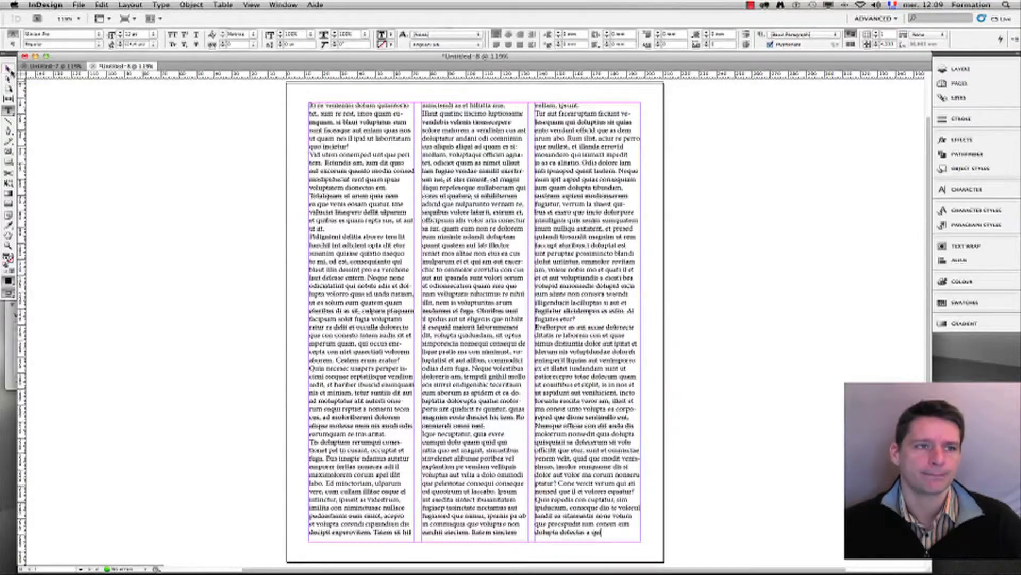
left_click(370, 186)
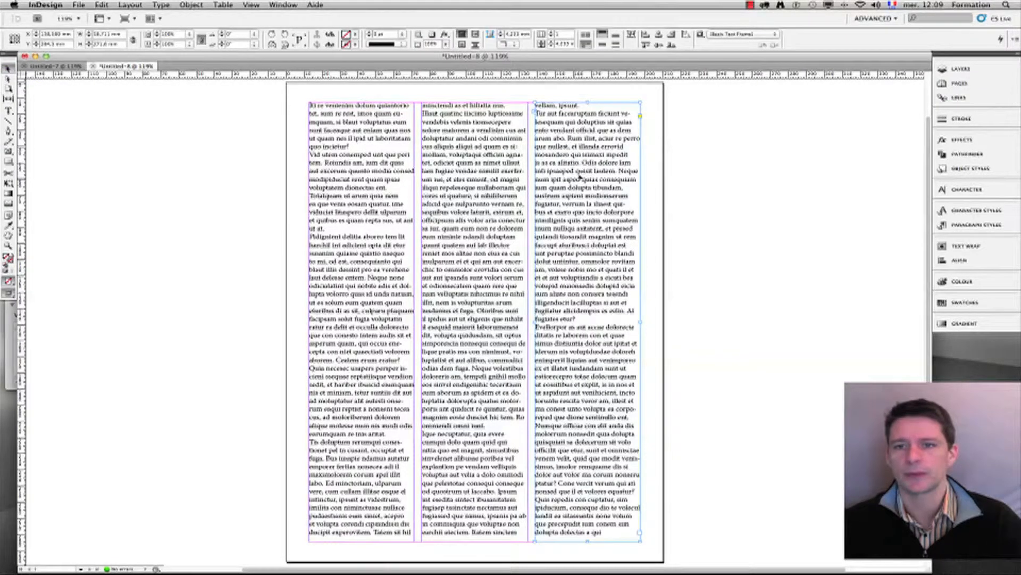
left_click(93, 66)
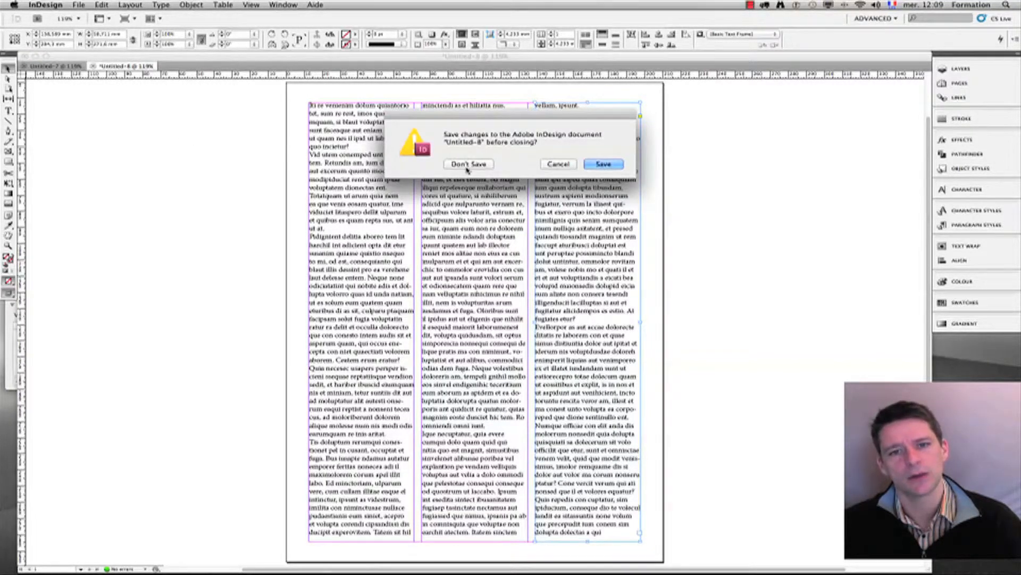
Step: Discard the changes to Untitled-8 with Don't Save
left_click(469, 164)
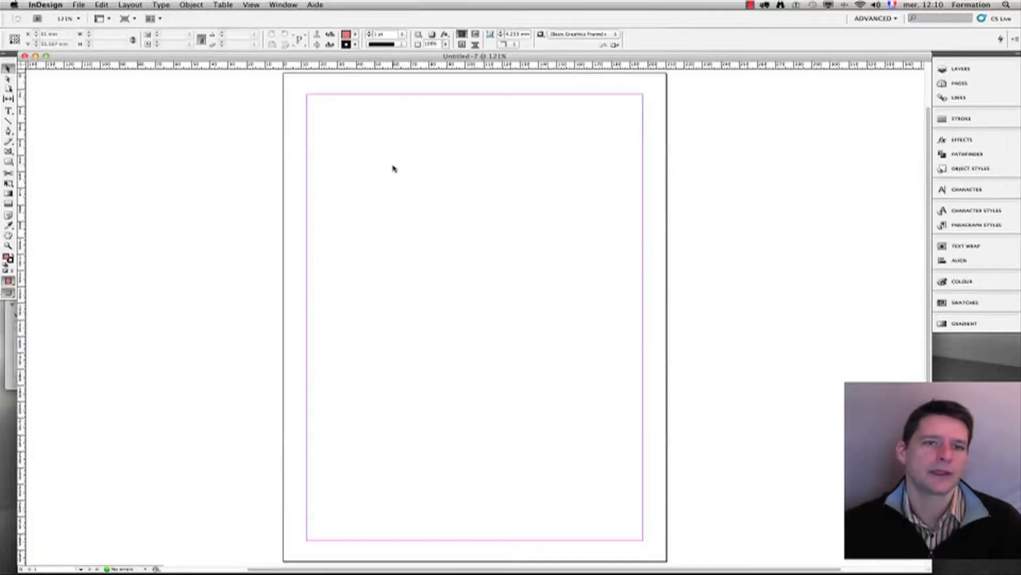
Step: Draw a wide text frame from the top-left margin of Untitled-7 and fill it with placeholder text
left_click_drag(262, 93, 768, 375)
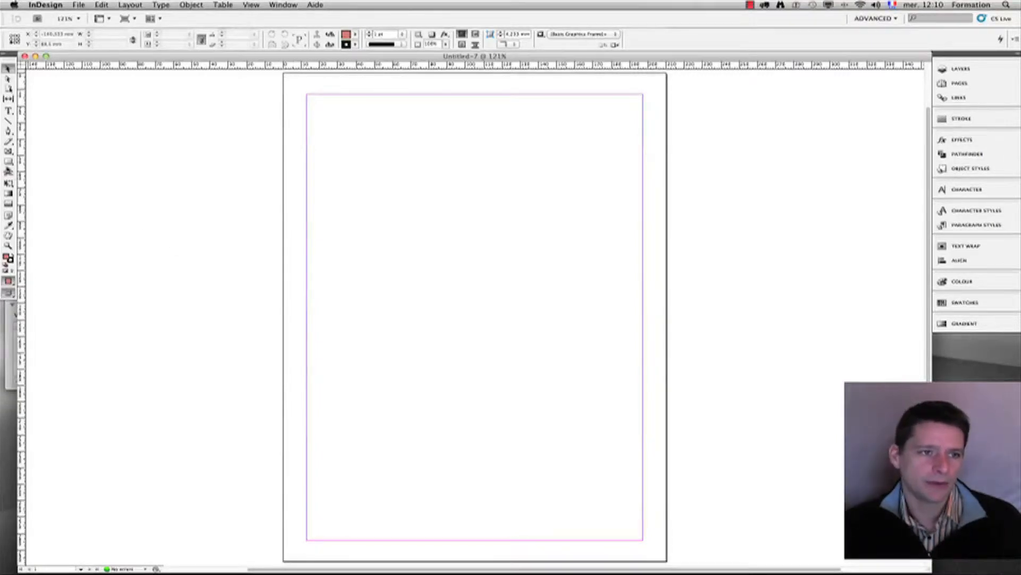
left_click(9, 112)
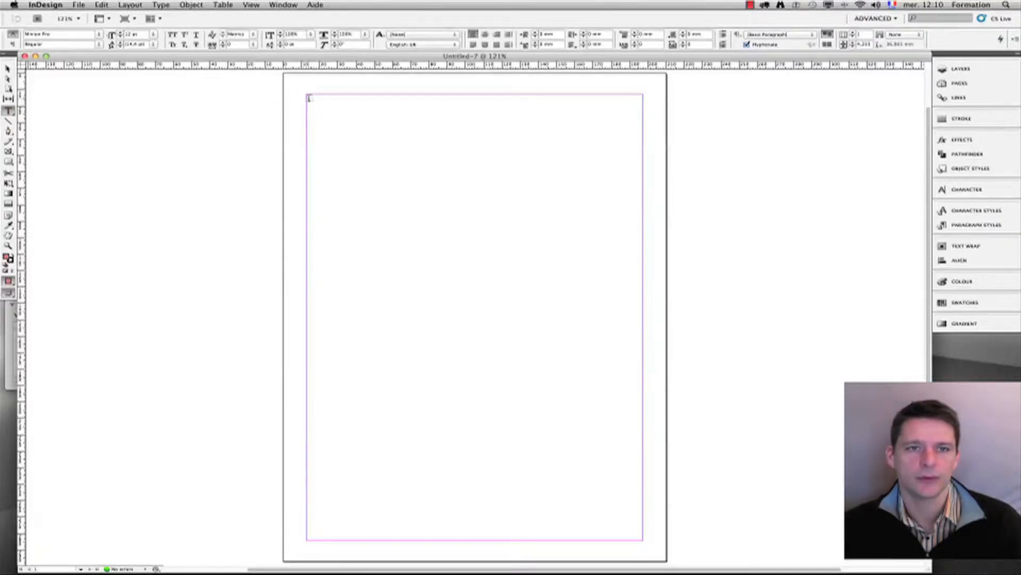
left_click_drag(308, 95, 642, 293)
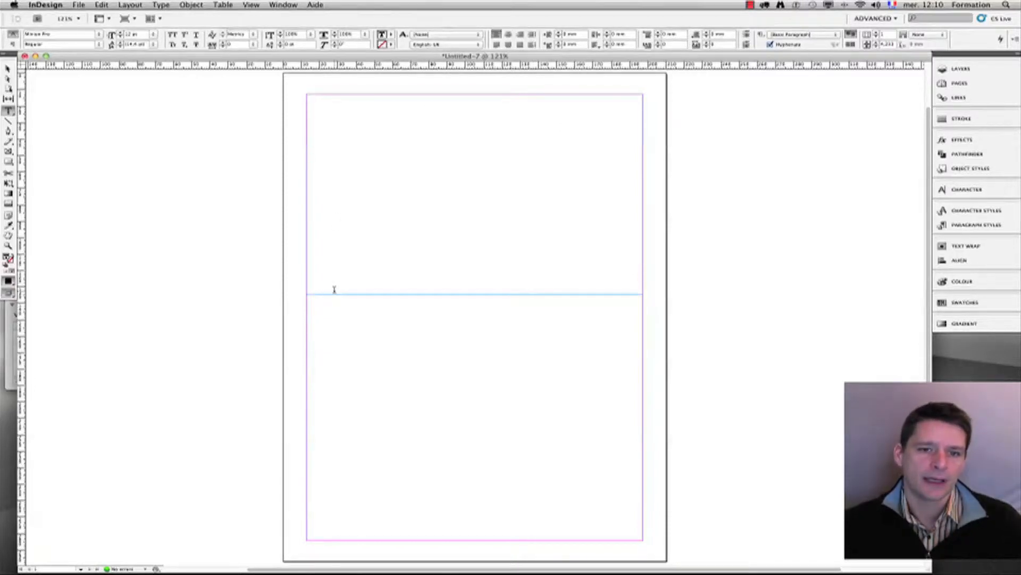
left_click(137, 5)
mouse_move(161, 5)
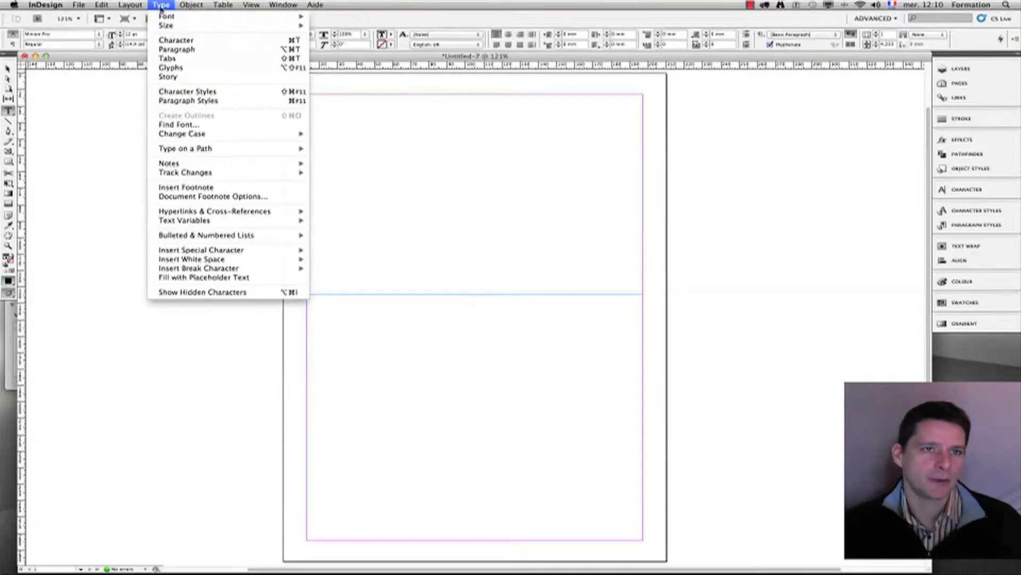
left_click(218, 279)
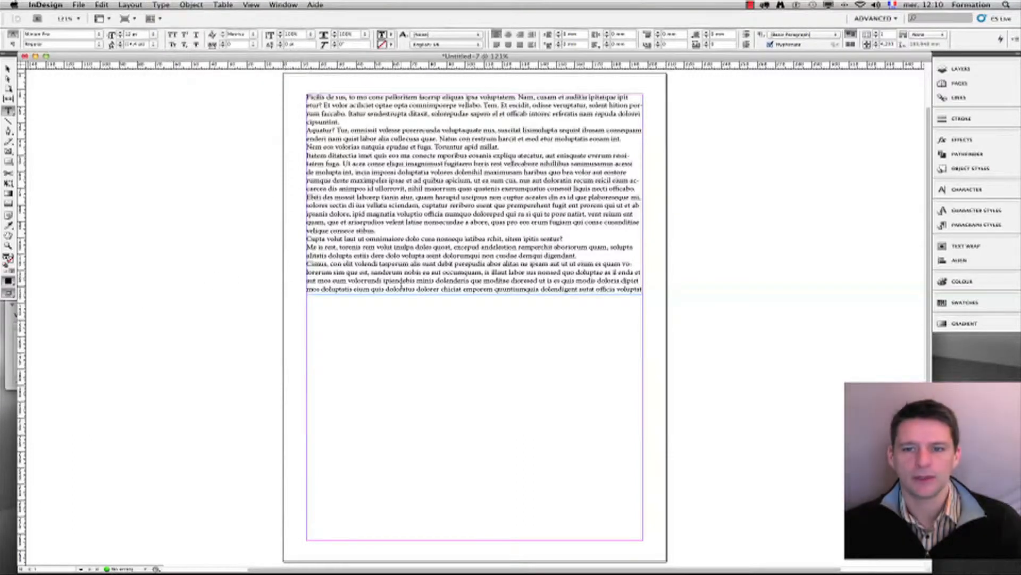
left_click(8, 69)
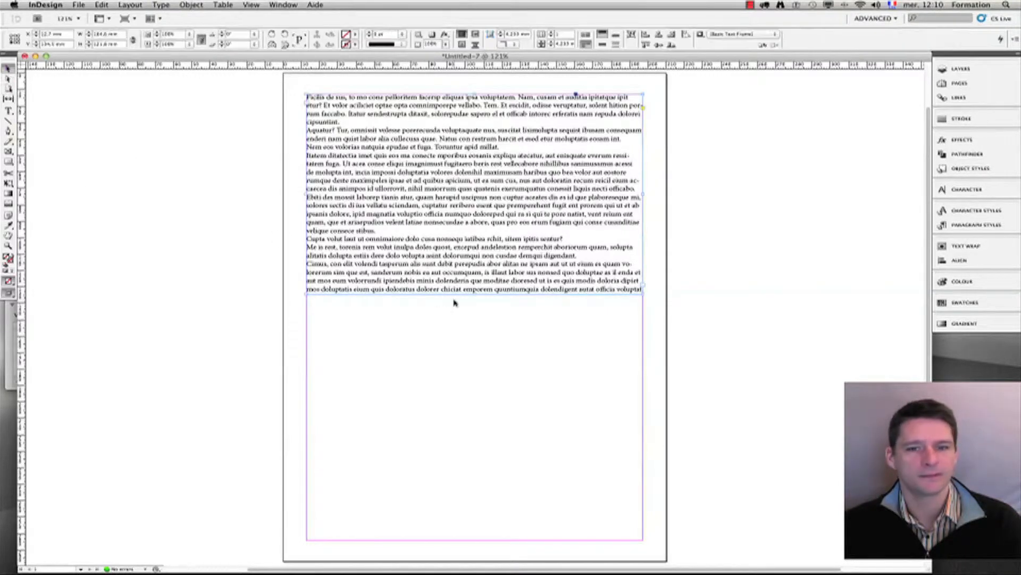
Step: Adjust the frame's height and split it into three text columns
left_click_drag(475, 293, 495, 352)
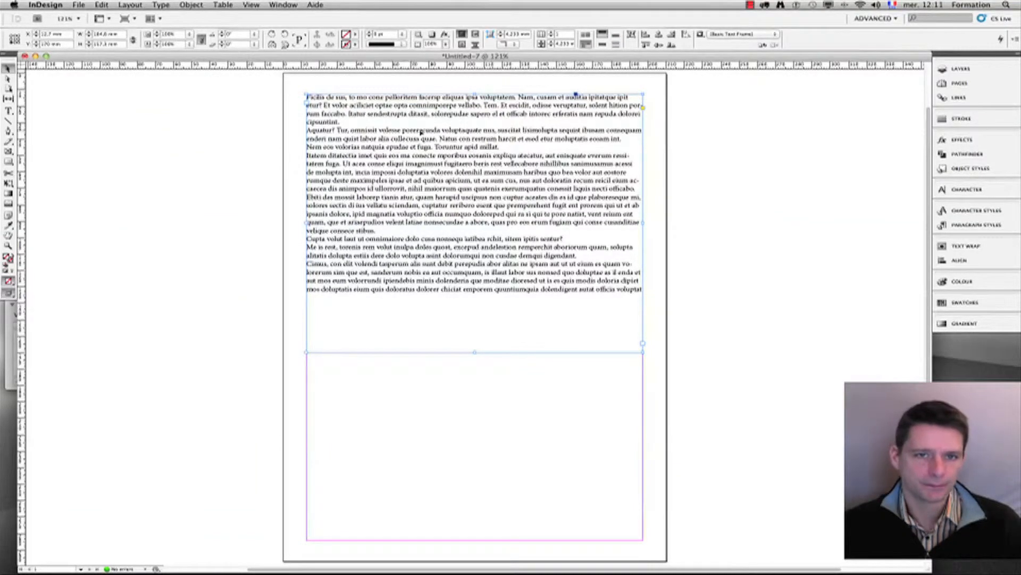
left_click(552, 34)
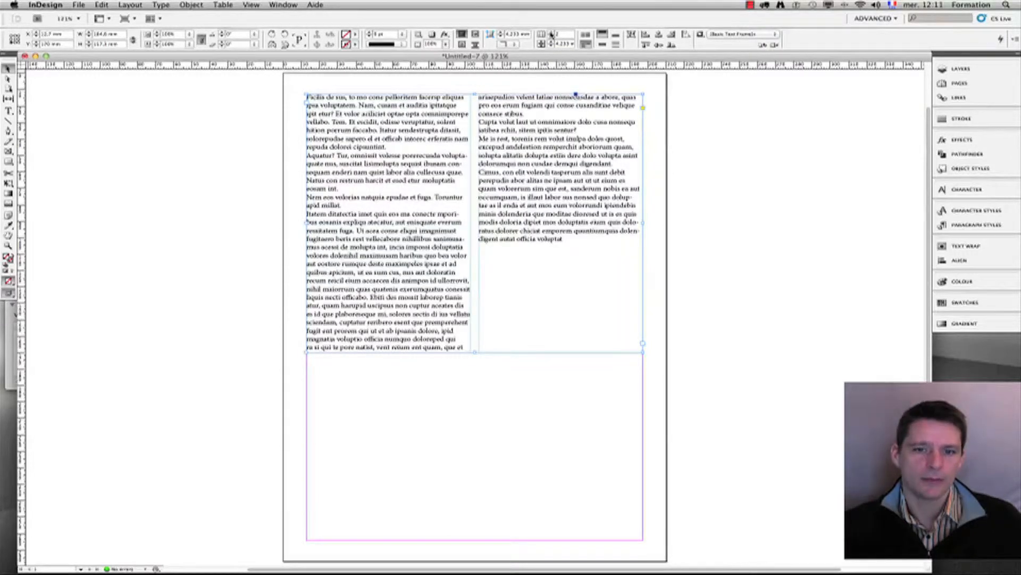
left_click(552, 34)
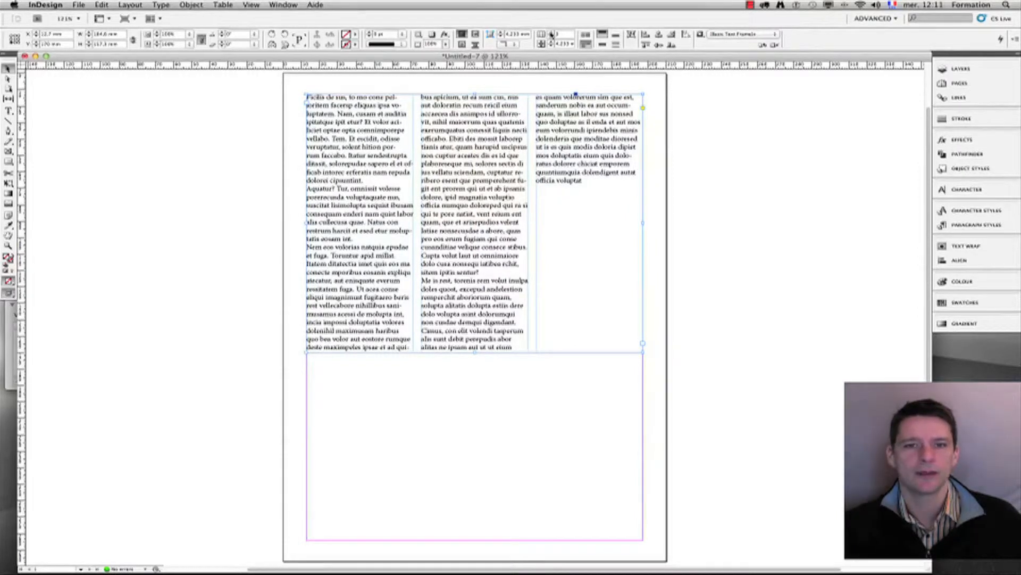
Step: Fine-tune the gutter between the three text columns, ending with a narrower gap
left_click(552, 43)
left_click(552, 43)
left_click(551, 43)
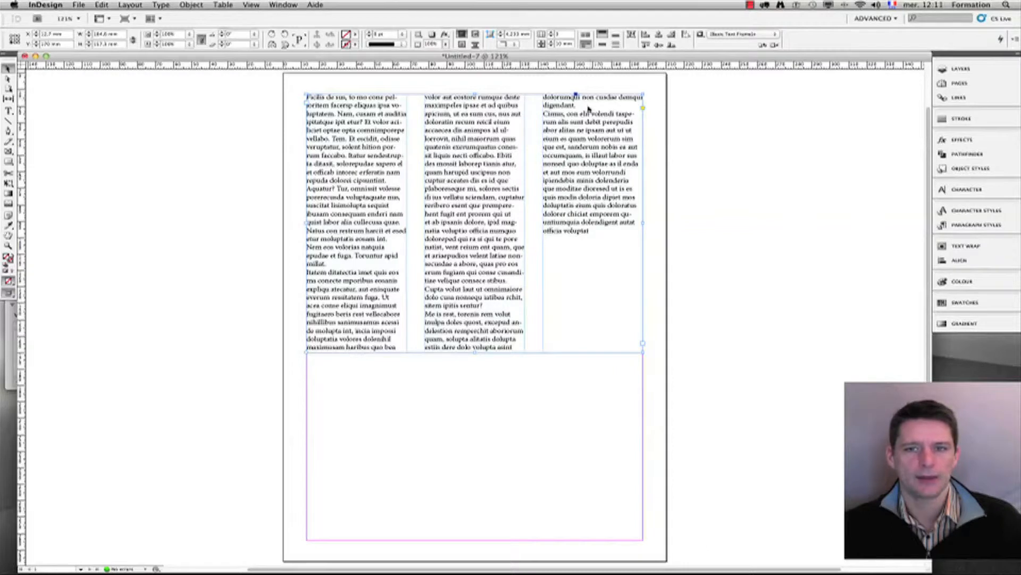
left_click(552, 47)
left_click(552, 46)
left_click(552, 47)
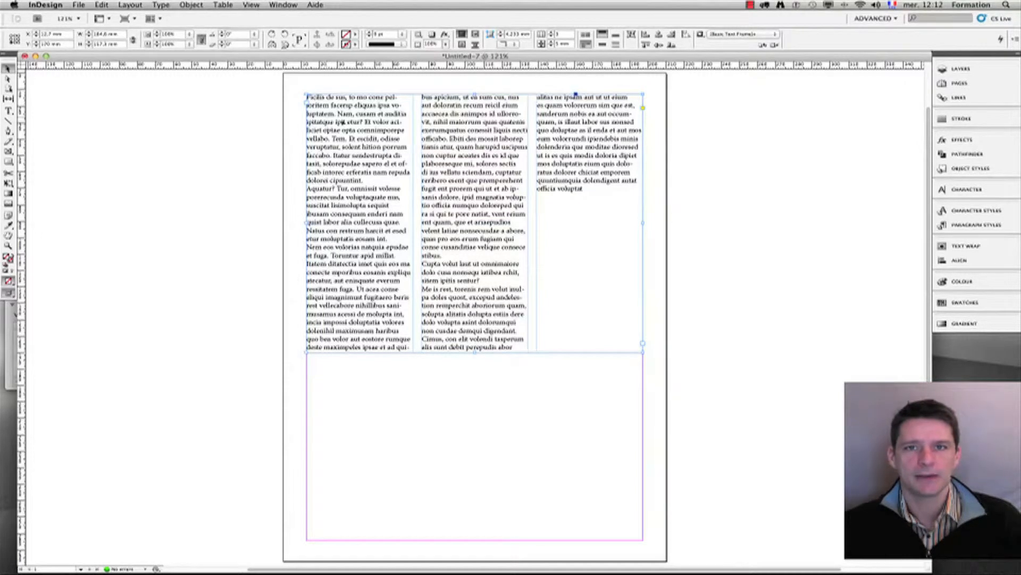
left_click(8, 111)
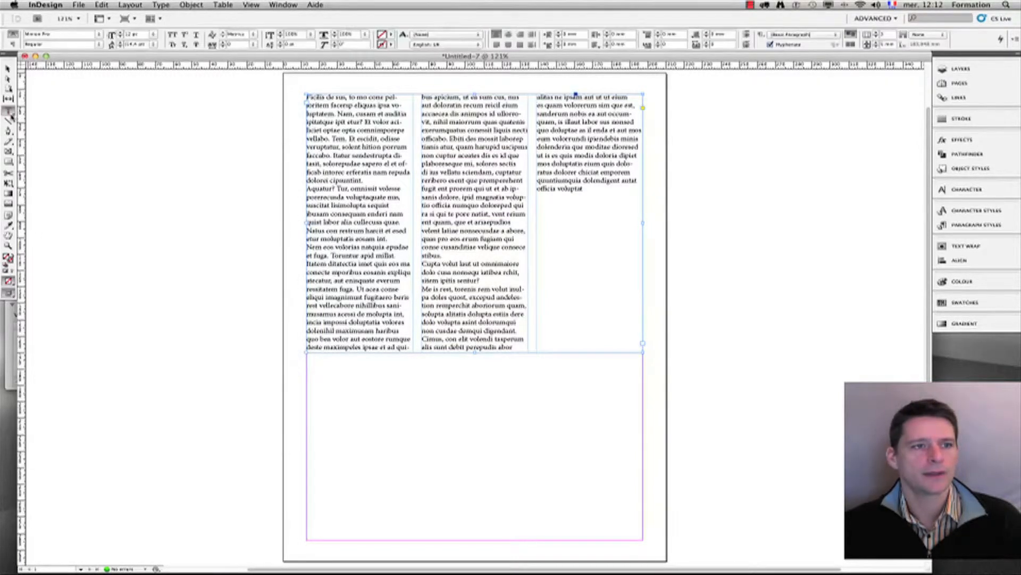
Step: Justify the frame's text with the last line aligned left, and check it in Preview mode
left_click(13, 45)
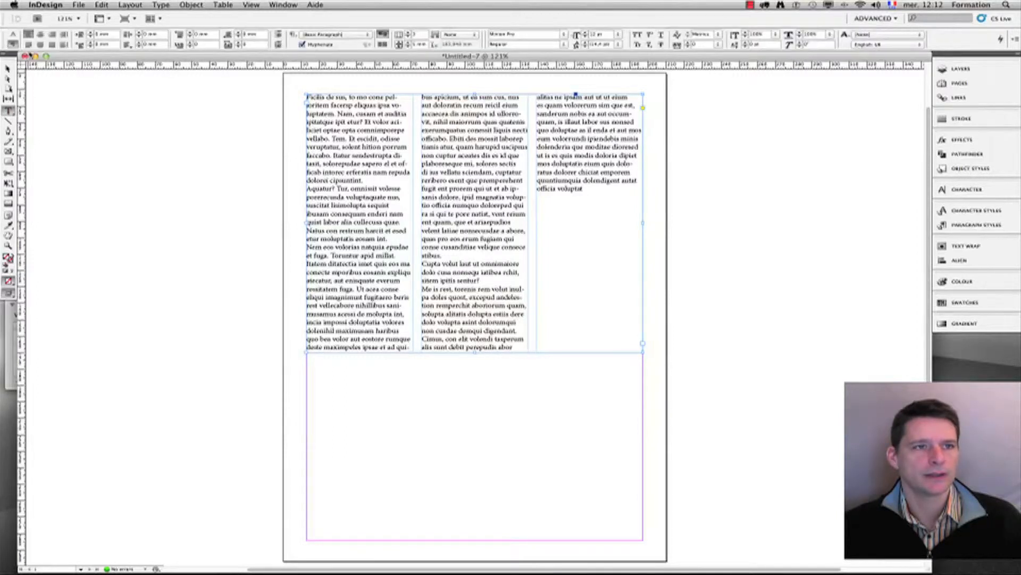
left_click(28, 44)
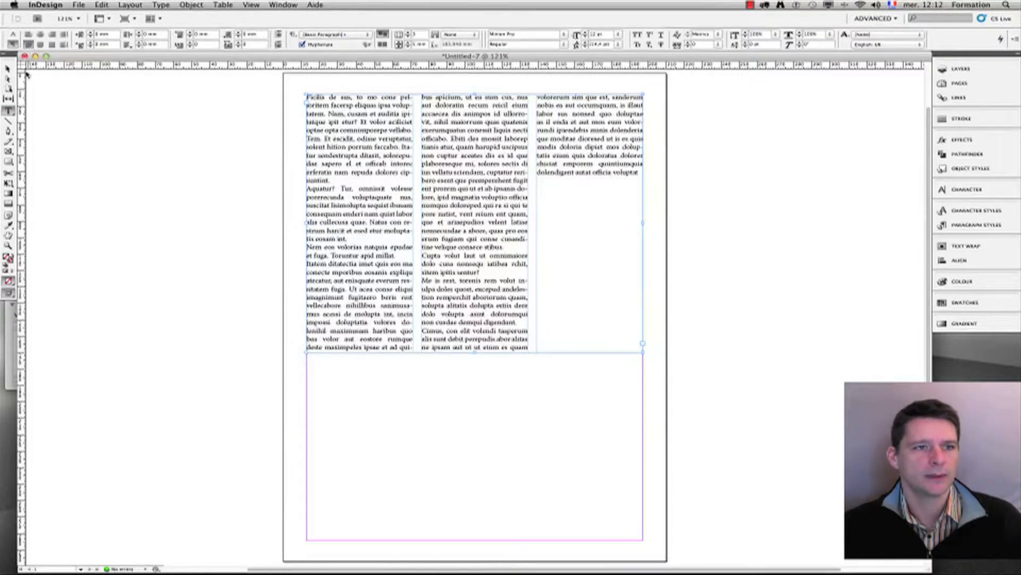
left_click(9, 71)
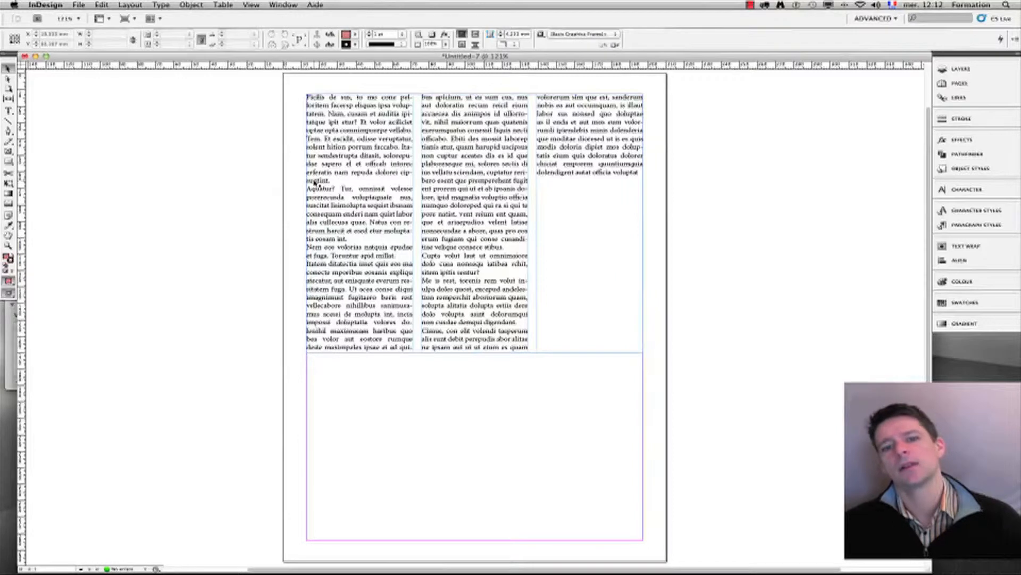
key("w")
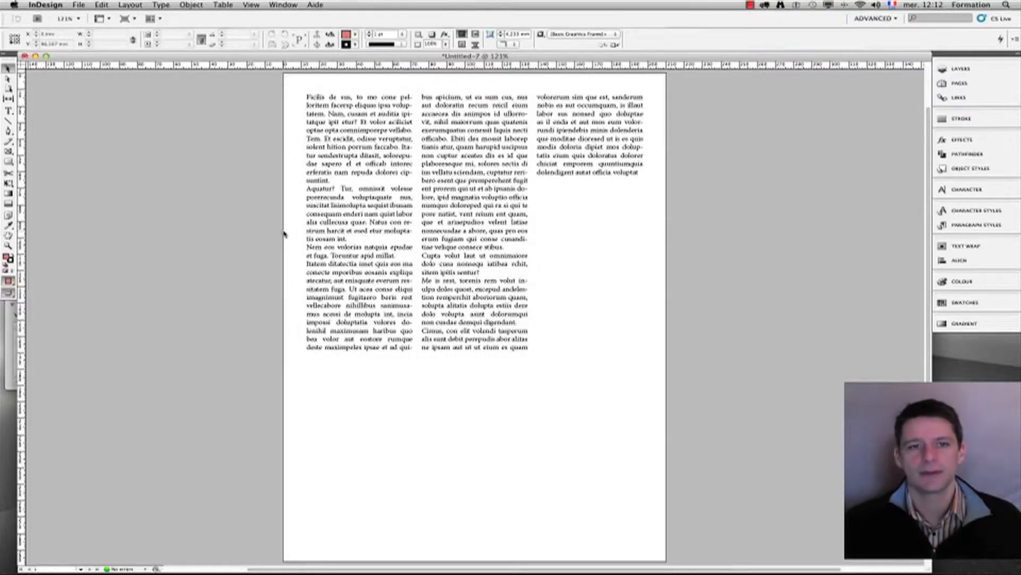
key("w")
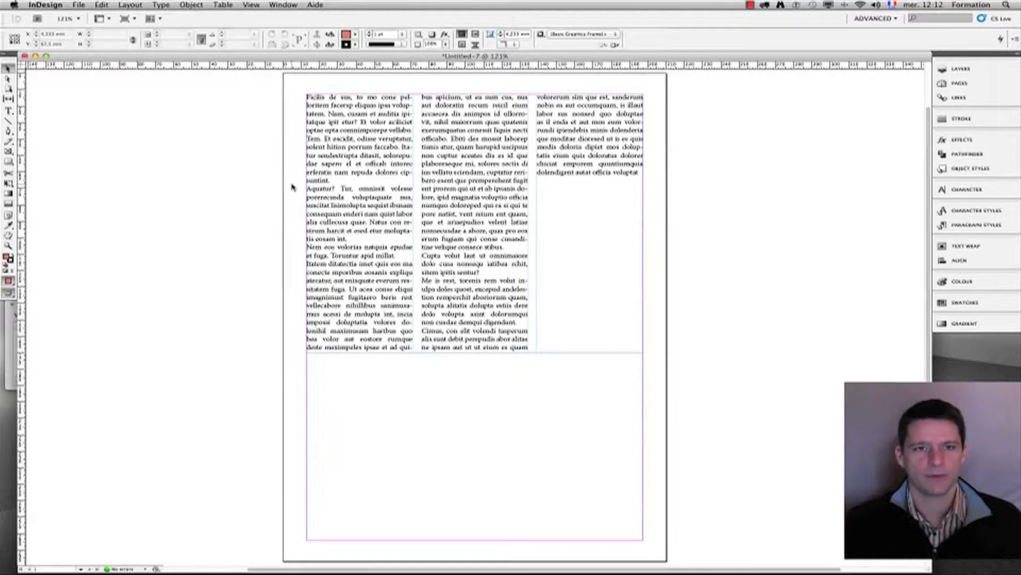
left_click(131, 4)
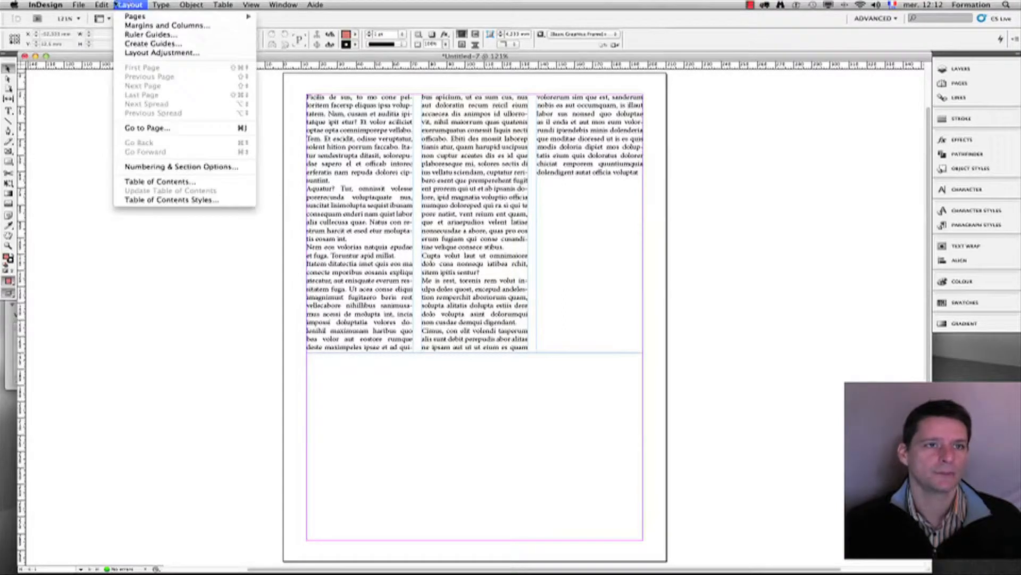
Step: In Margins and Columns, give the page 3 columns with a 5 mm gutter
left_click(134, 25)
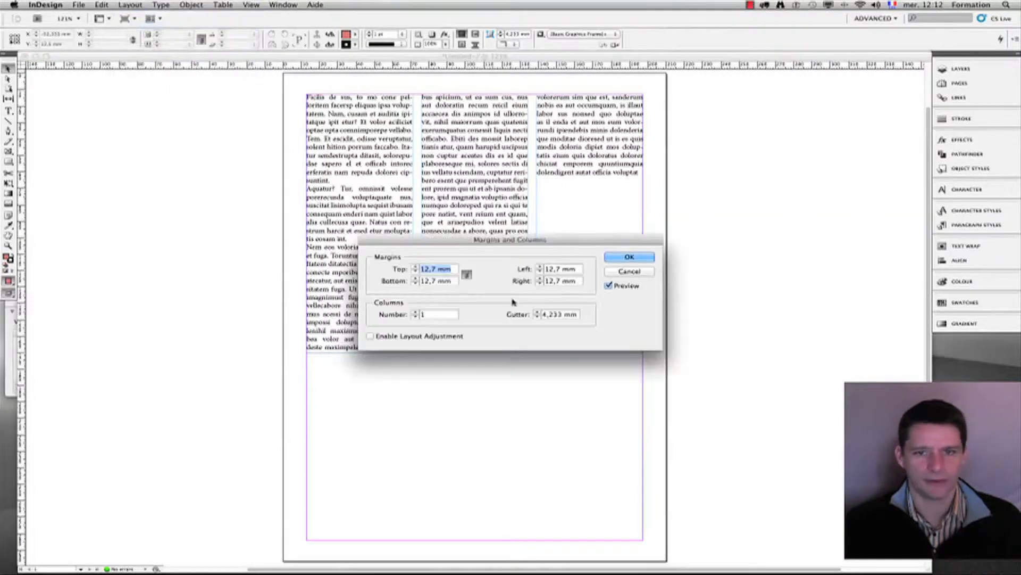
left_click(416, 312)
left_click(416, 312)
left_click(537, 312)
left_click_drag(524, 239, 773, 192)
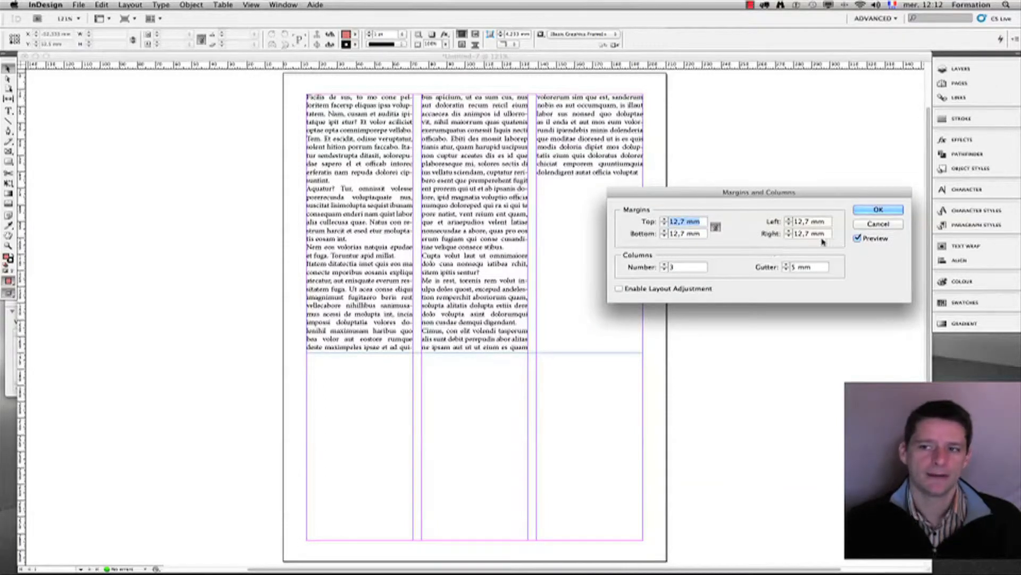
left_click_drag(823, 192, 772, 376)
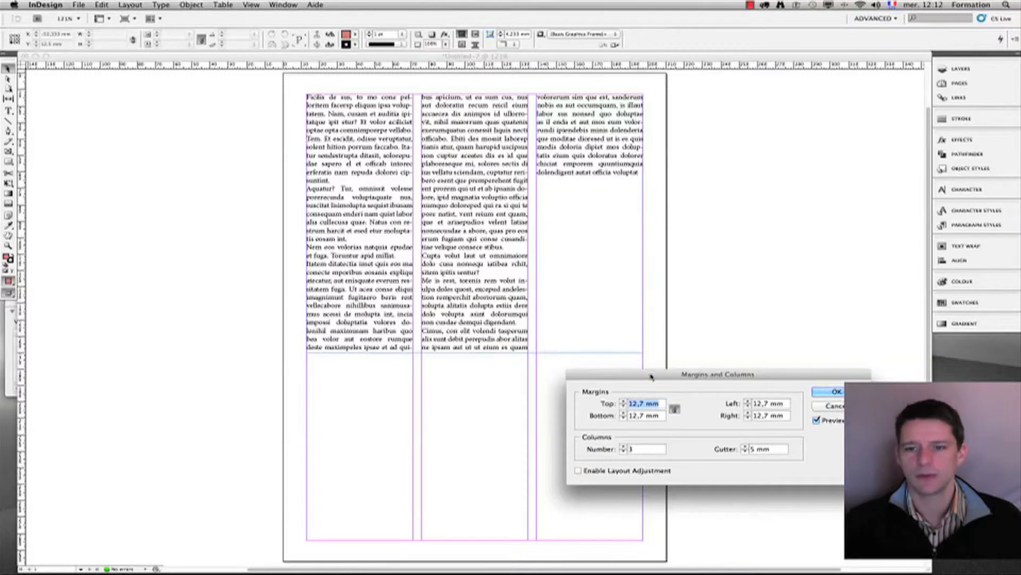
left_click_drag(653, 374, 621, 375)
left_click(611, 451)
left_click_drag(753, 450, 723, 448)
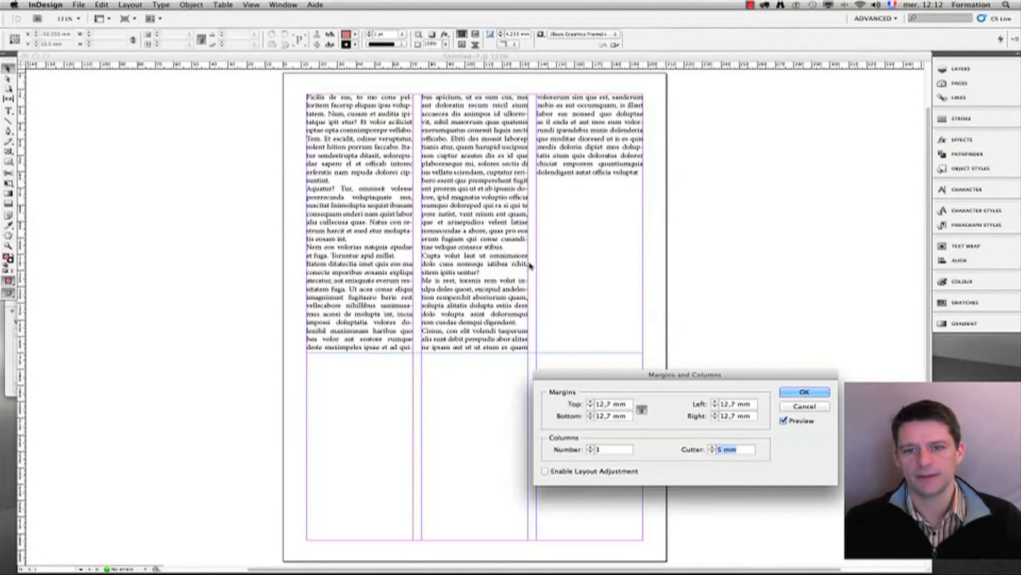
left_click(804, 392)
Step: Select the text frame to compare its columns with the new page guides, then deselect it
left_click_drag(613, 397, 532, 330)
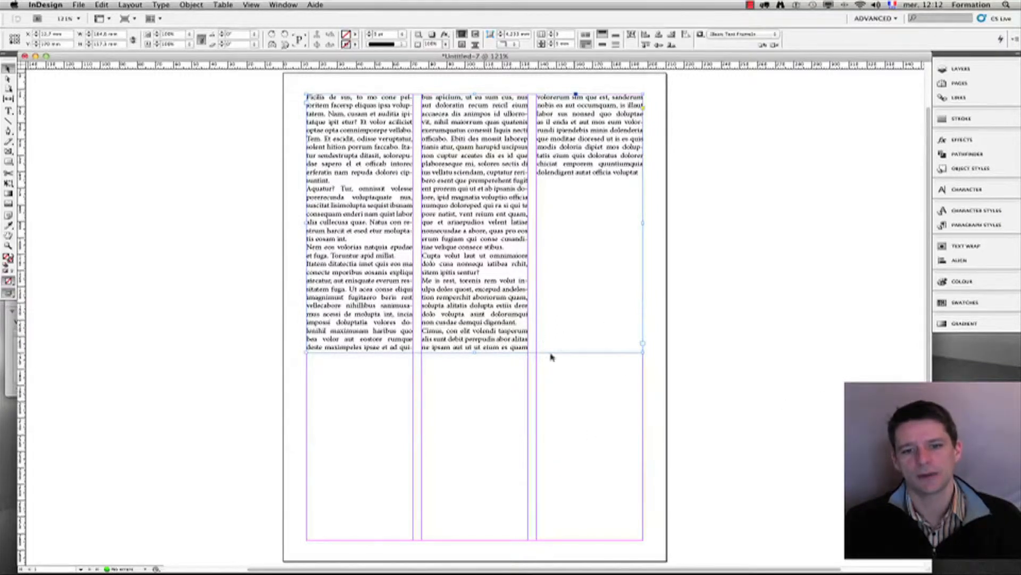
left_click(481, 428)
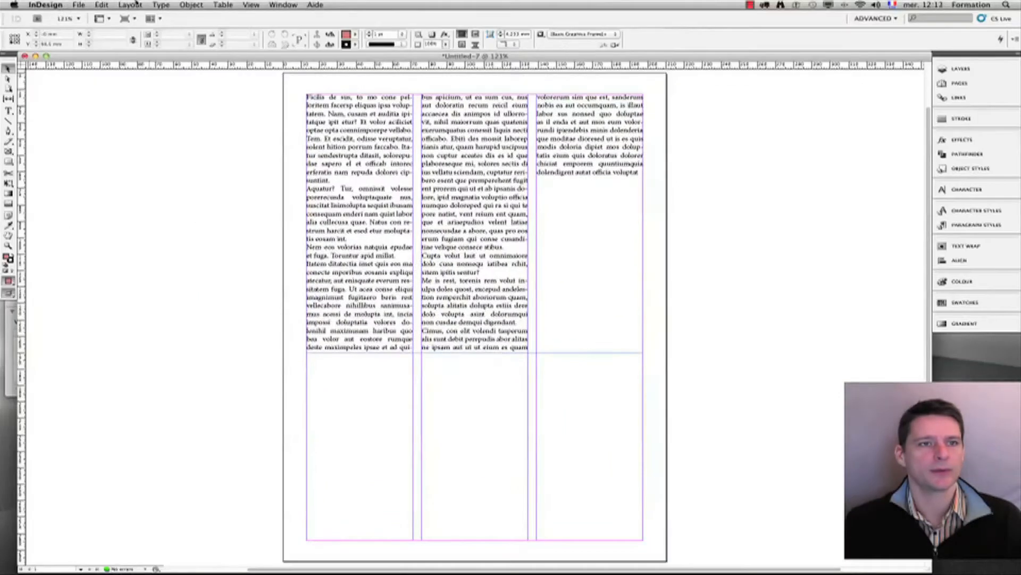
left_click(134, 5)
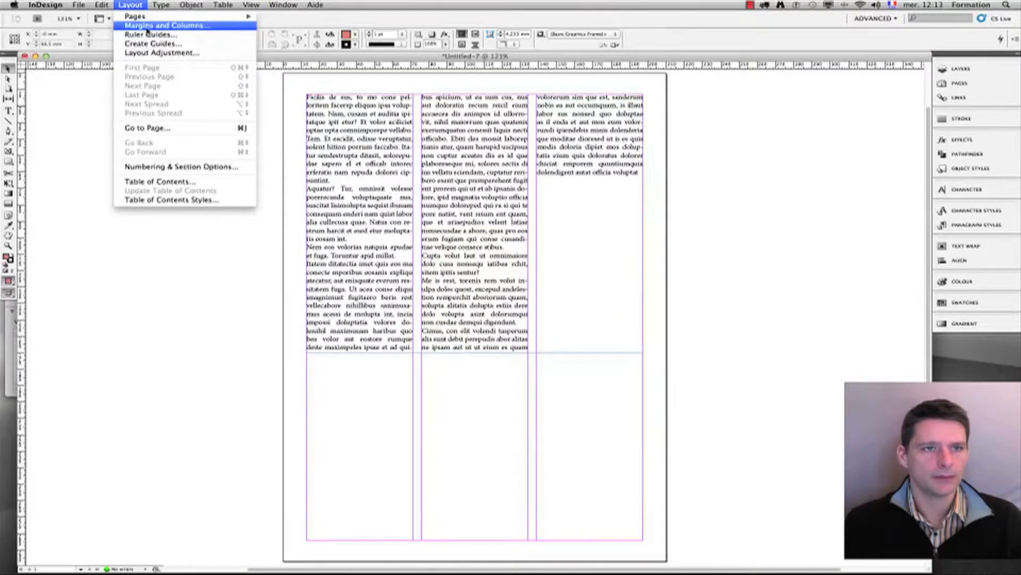
Step: In Margins and Columns, set the page back to 1 column
left_click(147, 30)
left_click(590, 451)
left_click(590, 451)
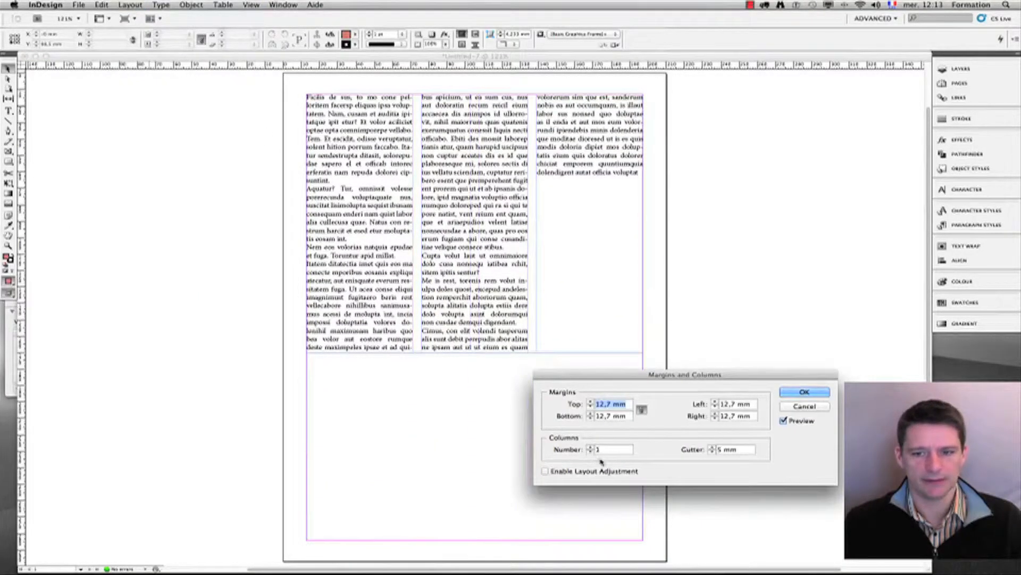
left_click(804, 391)
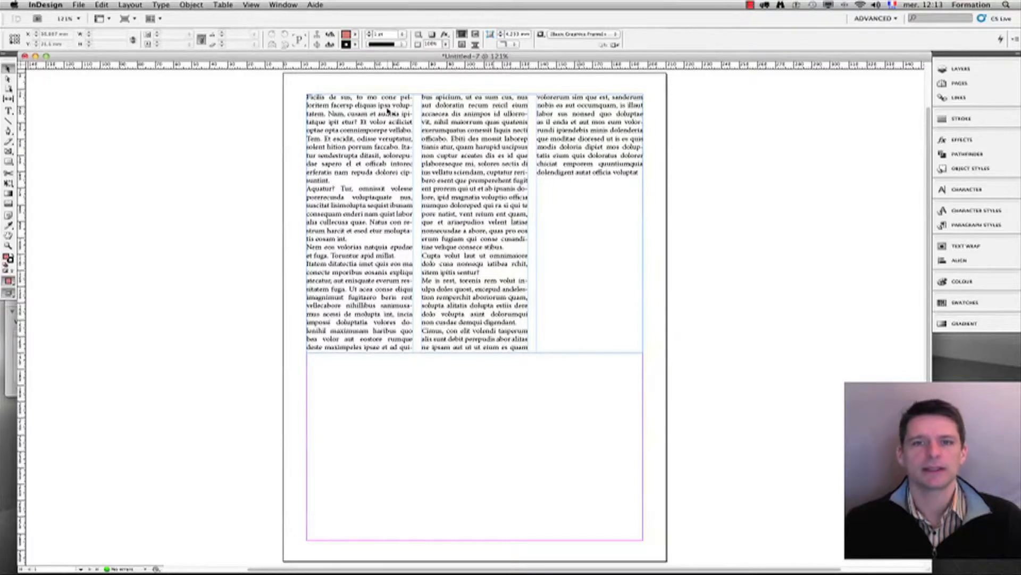
Step: Correct the first line of placeholder text, replacing the wrong characters with ', t'
left_click(417, 111)
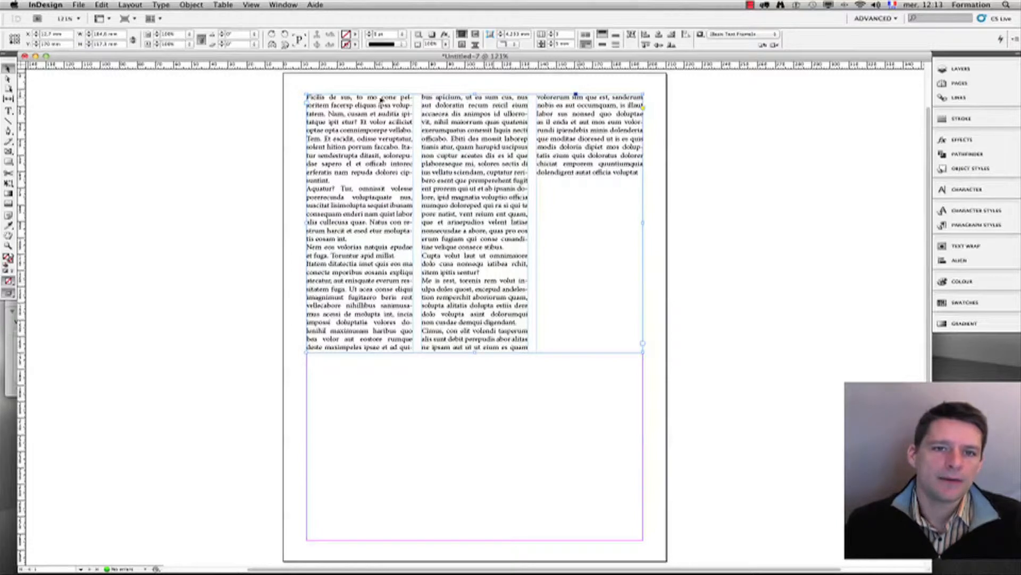
double_click(351, 97)
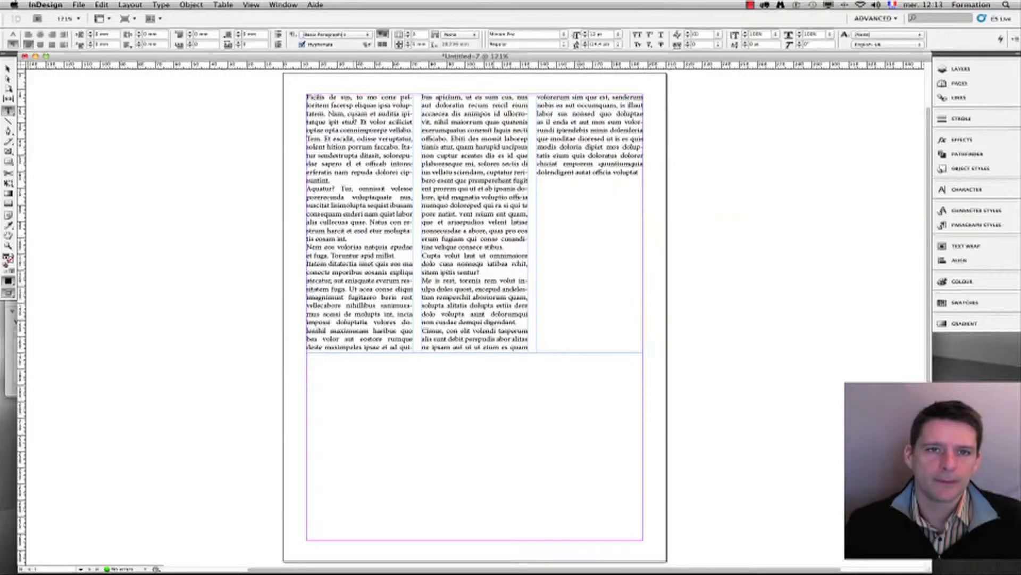
key("BackSpace")
key("BackSpace")
key("BackSpace")
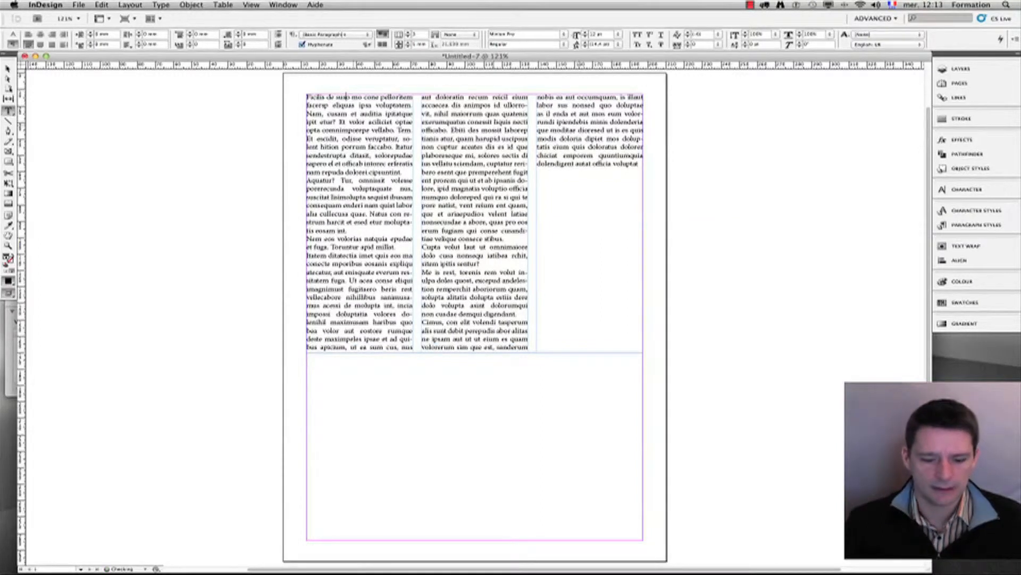
type(", t")
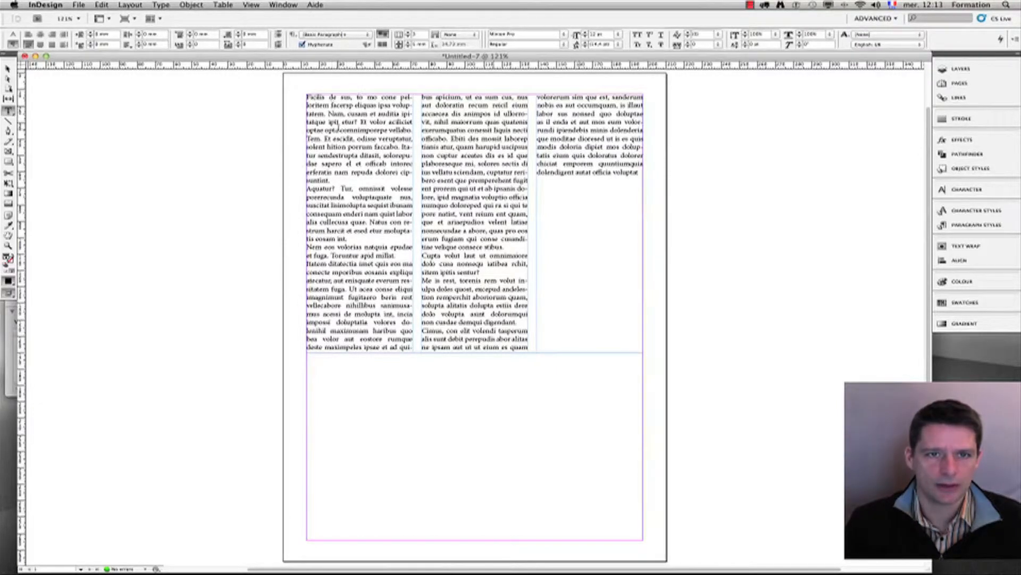
Step: Break the paragraph after 'pelloritem', capitalise the next word with 'F', and select the new first line
left_click(333, 104)
key("Return")
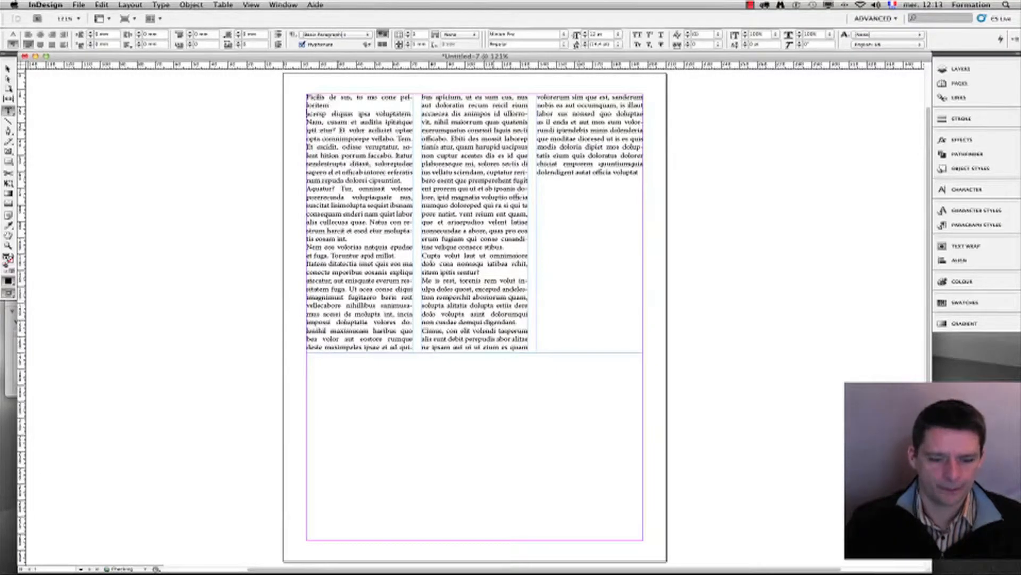
type("F")
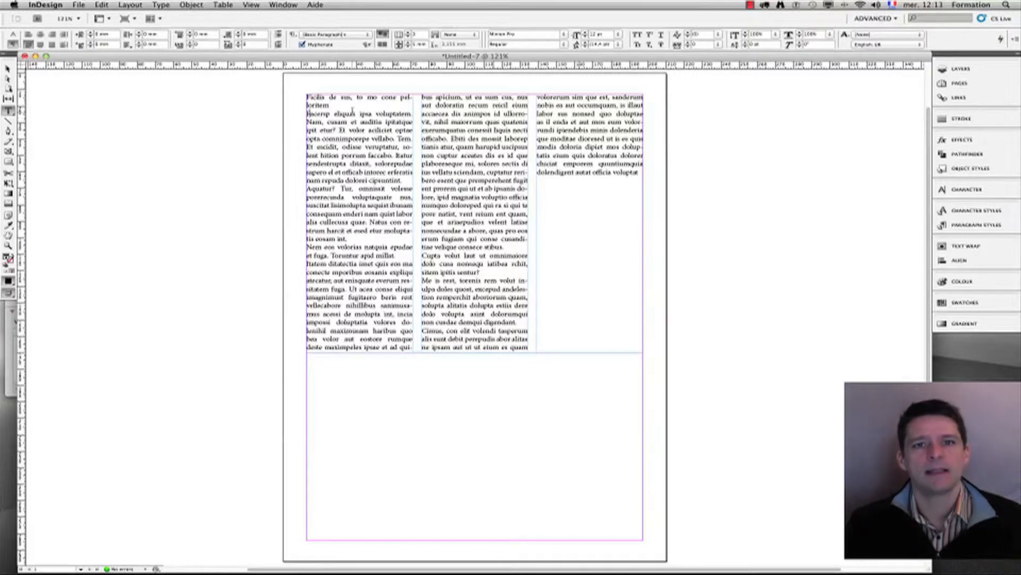
left_click_drag(341, 104, 293, 93)
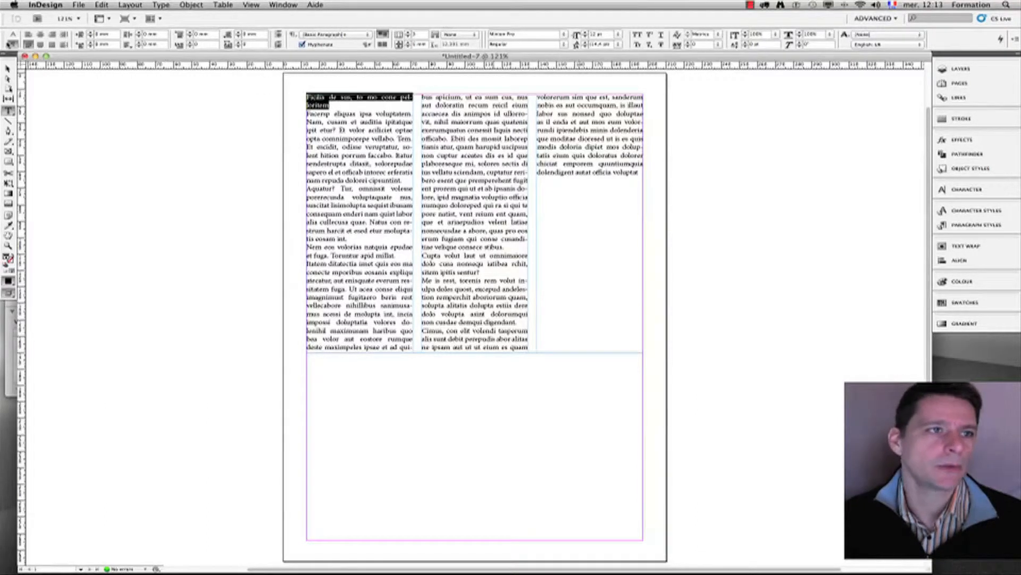
Step: Give the heading a larger font size, a red fill swatch and Semibold style
left_click(13, 34)
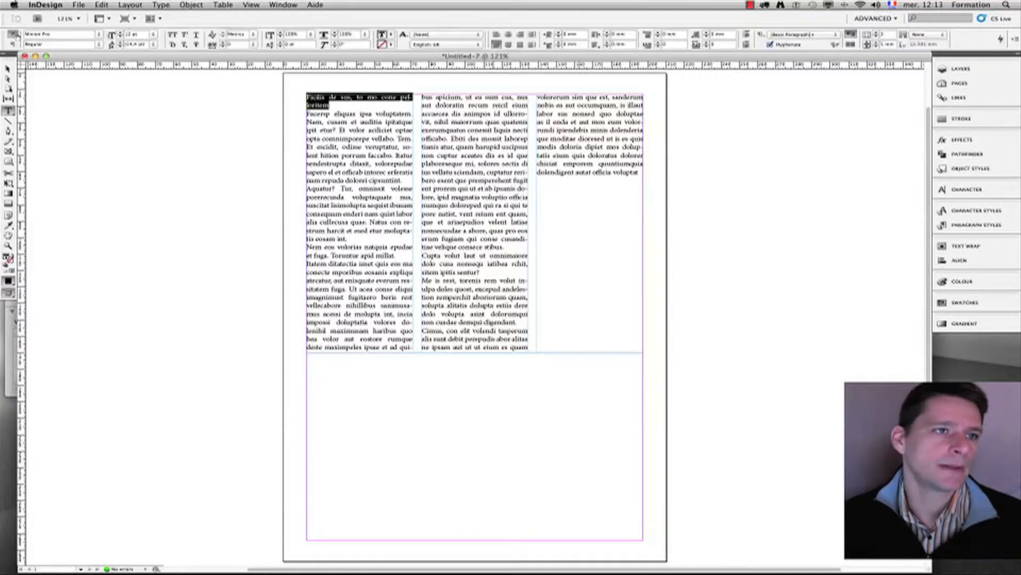
left_click(153, 36)
left_click(145, 109)
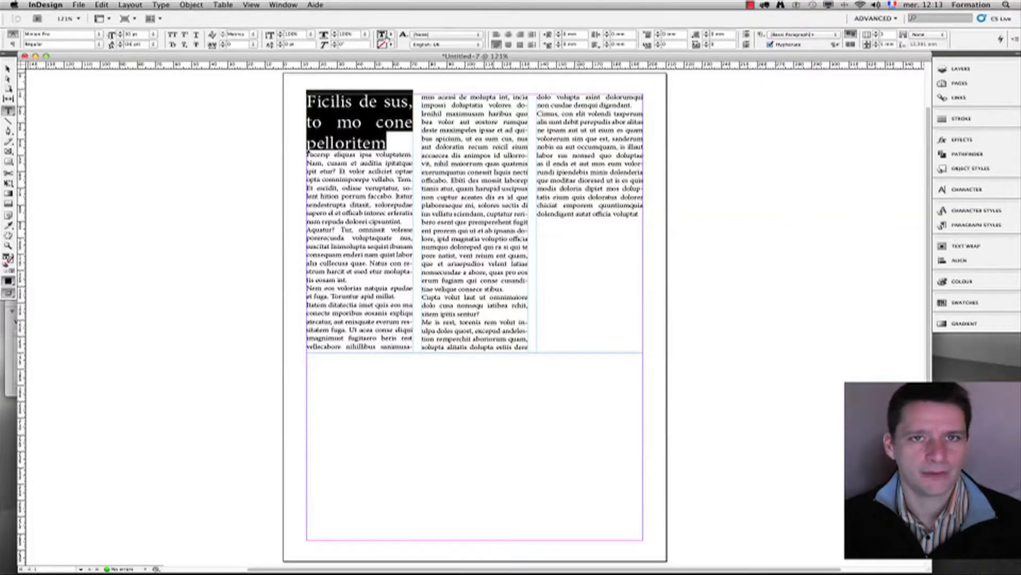
left_click(390, 35)
left_click(411, 92)
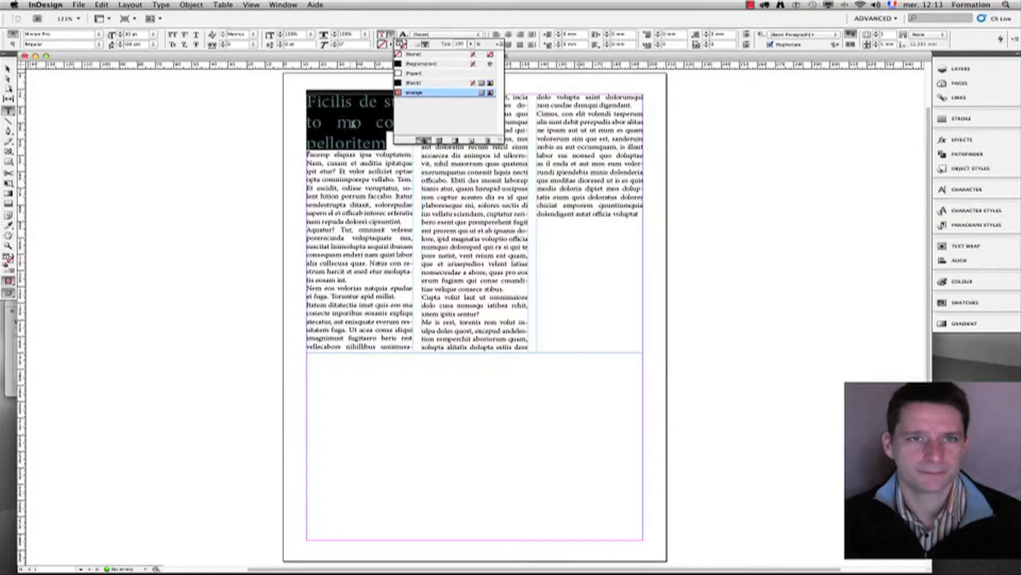
left_click(99, 45)
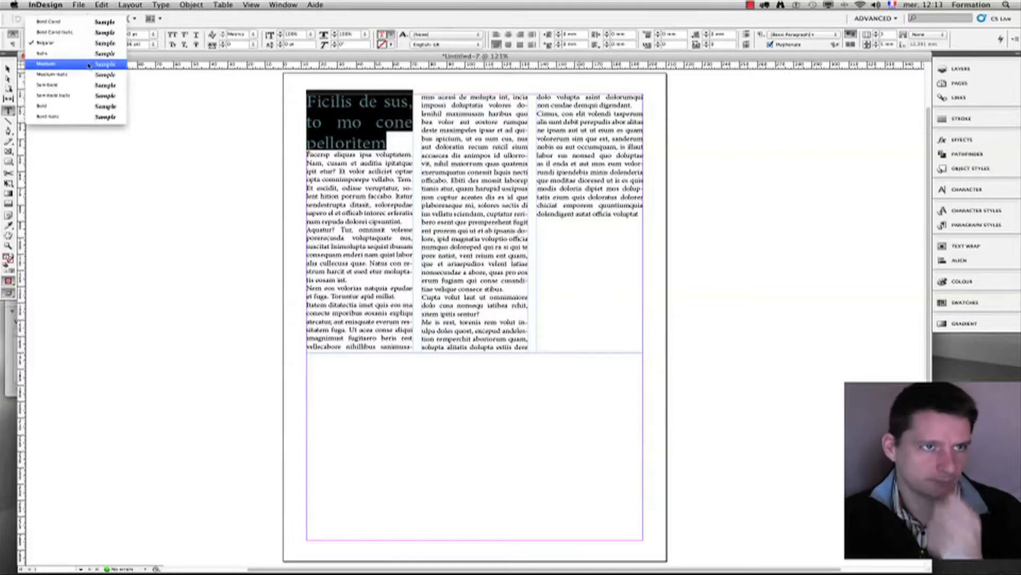
left_click(75, 92)
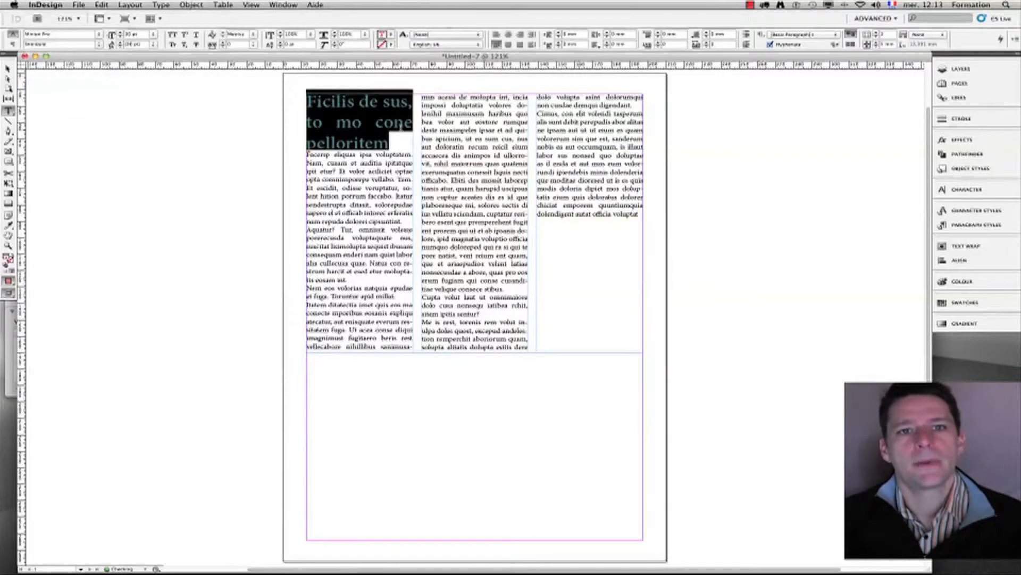
left_click(413, 183)
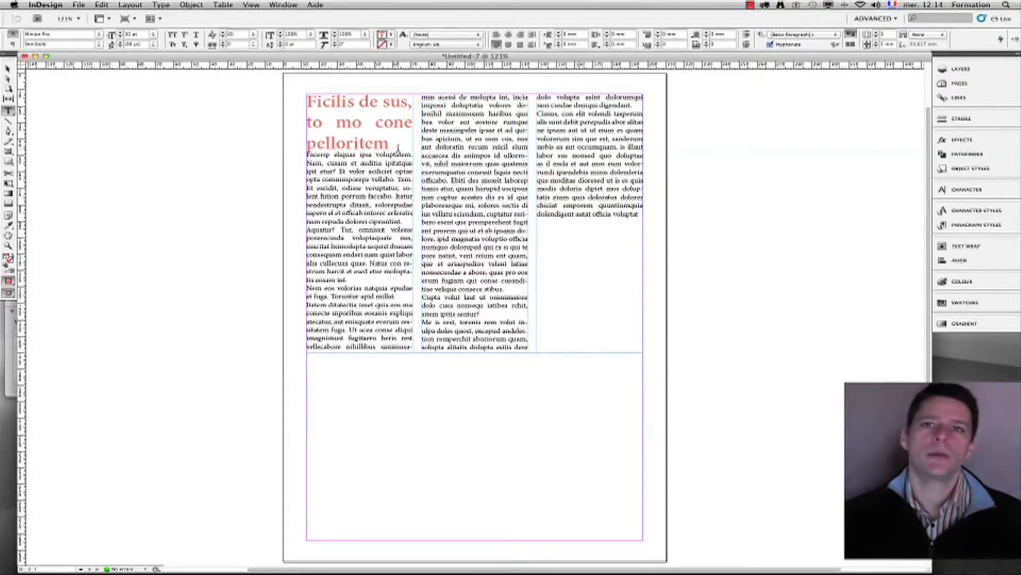
Step: Reselect the whole heading, then draw a new empty text frame beside the page
left_click_drag(387, 143, 311, 103)
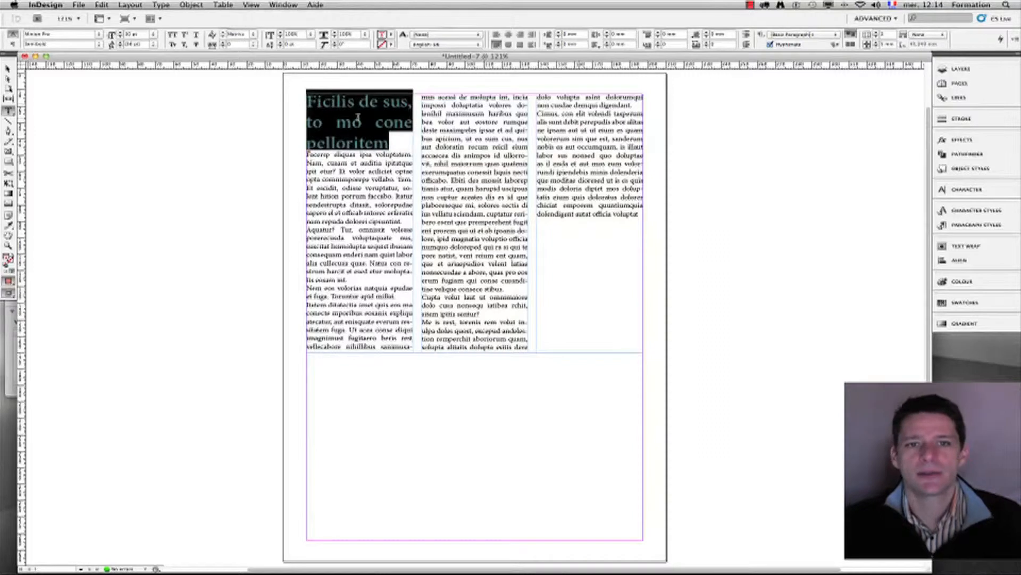
left_click(322, 127)
left_click_drag(388, 141, 307, 101)
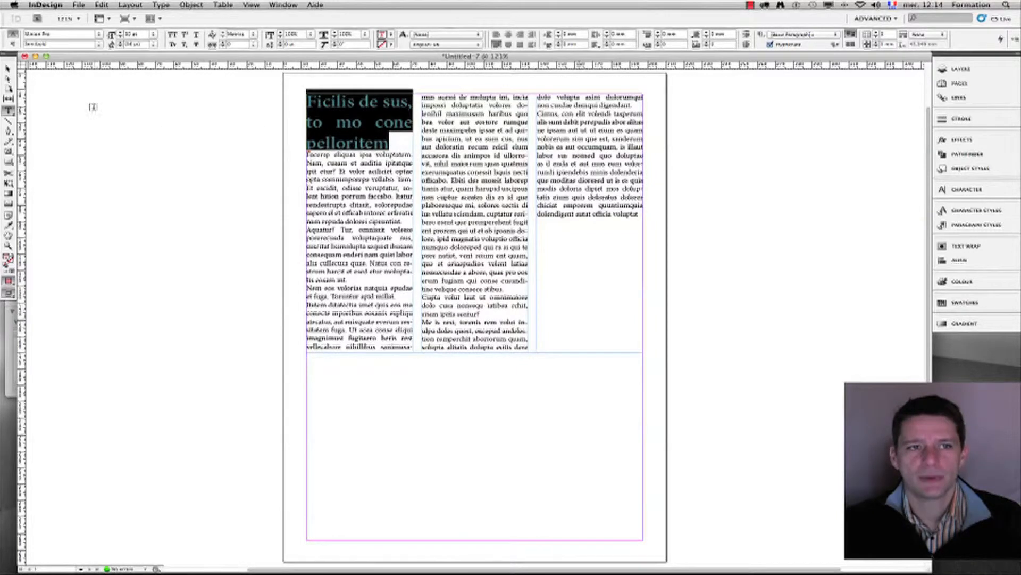
left_click_drag(93, 107, 239, 147)
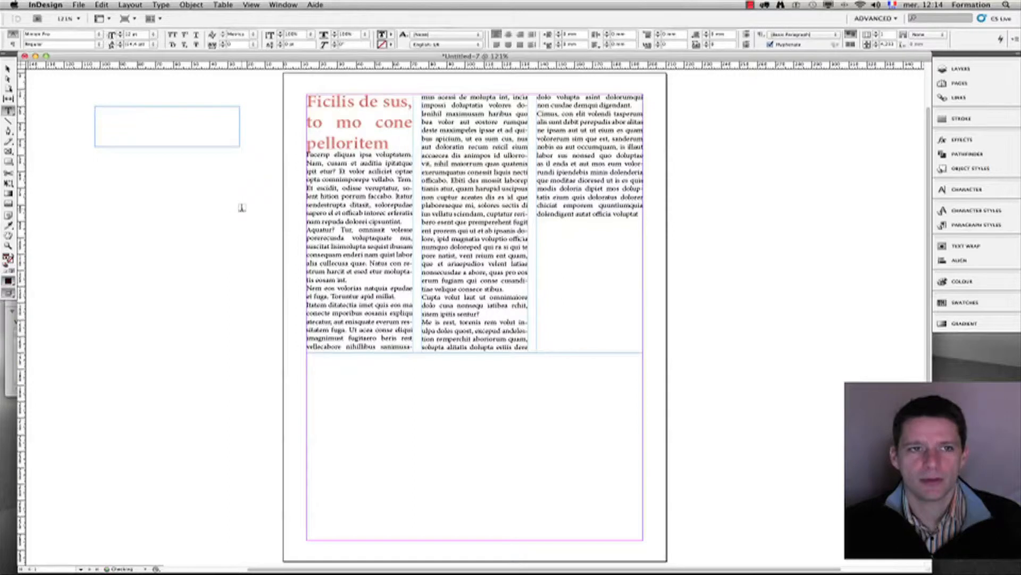
left_click(8, 68)
left_click(461, 96)
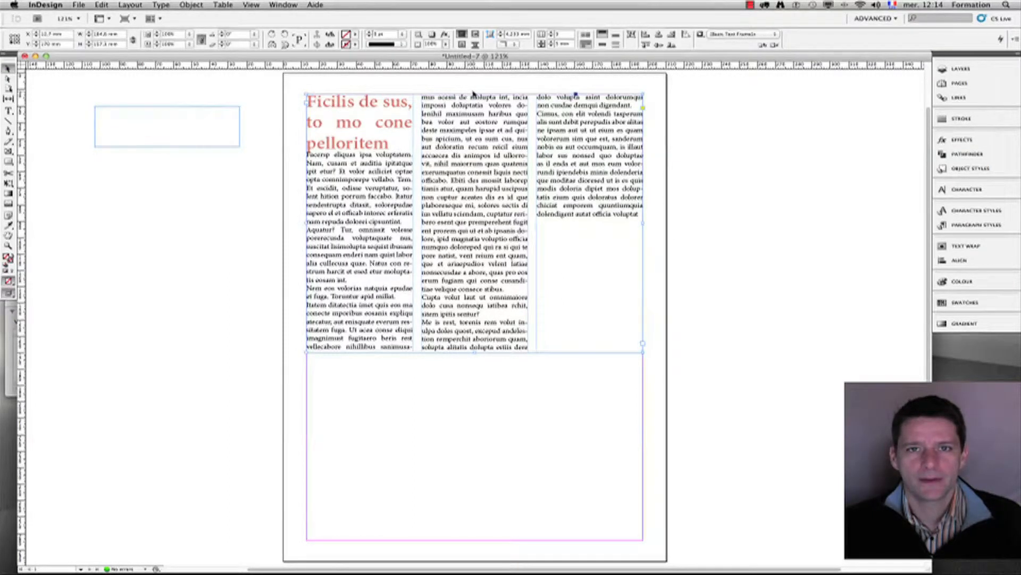
left_click_drag(473, 93, 475, 103)
mouse_move(474, 113)
left_mouse_down()
mouse_move(474, 97)
mouse_move(474, 132)
left_mouse_up()
left_click_drag(307, 95, 532, 130)
left_click(187, 128)
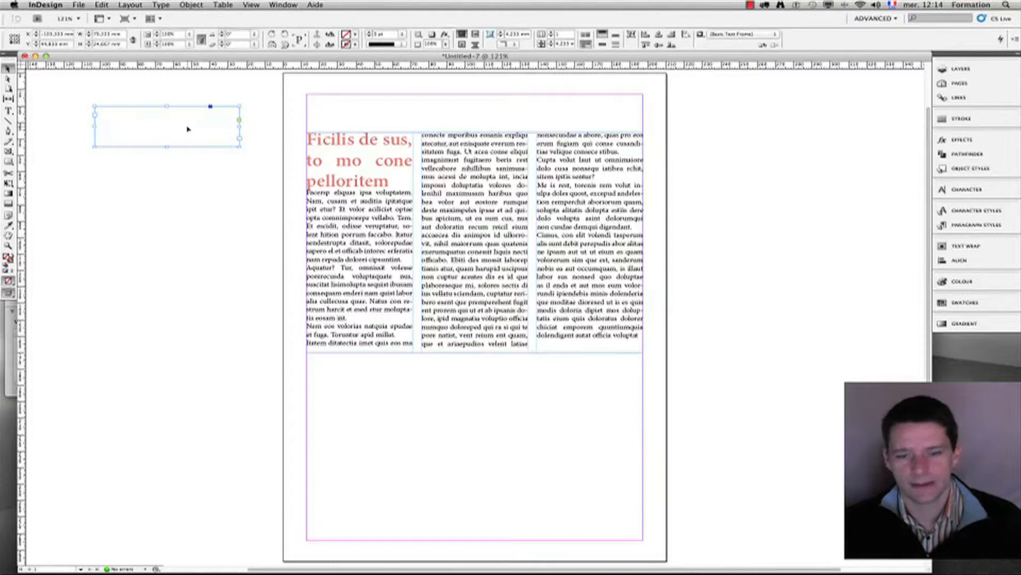
key("Delete")
key("super+z")
key("super+z")
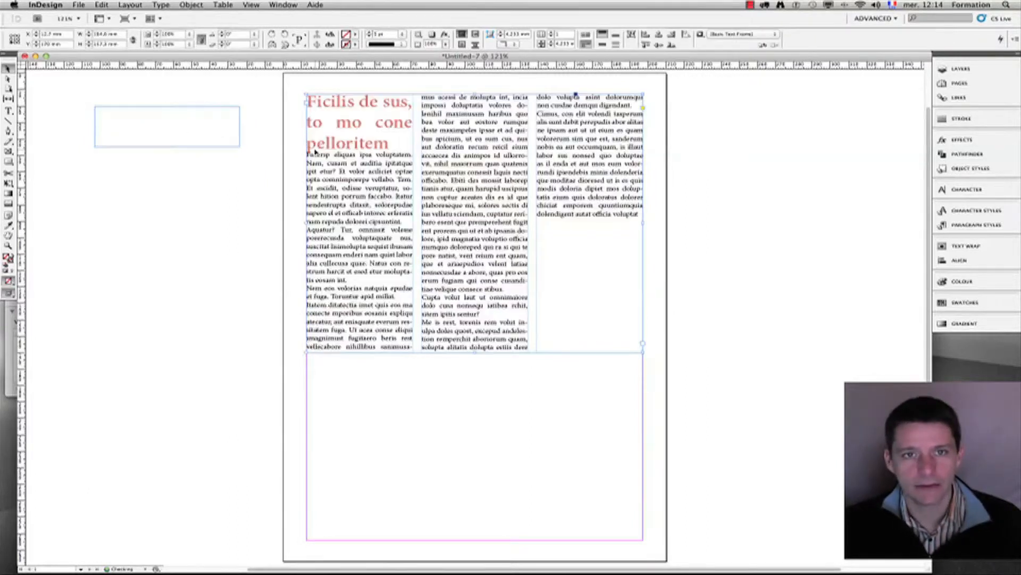
key("Delete")
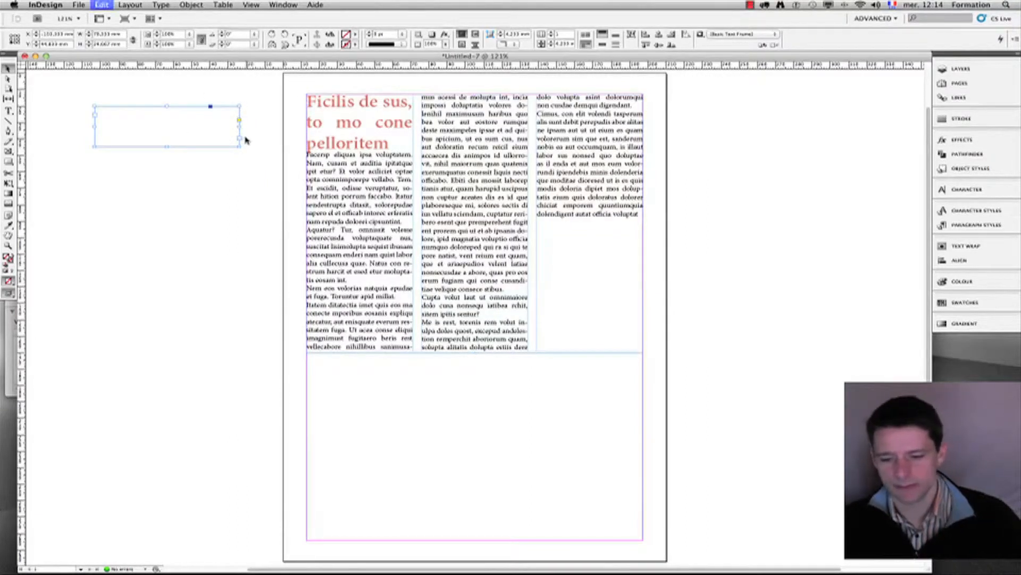
left_click(399, 126)
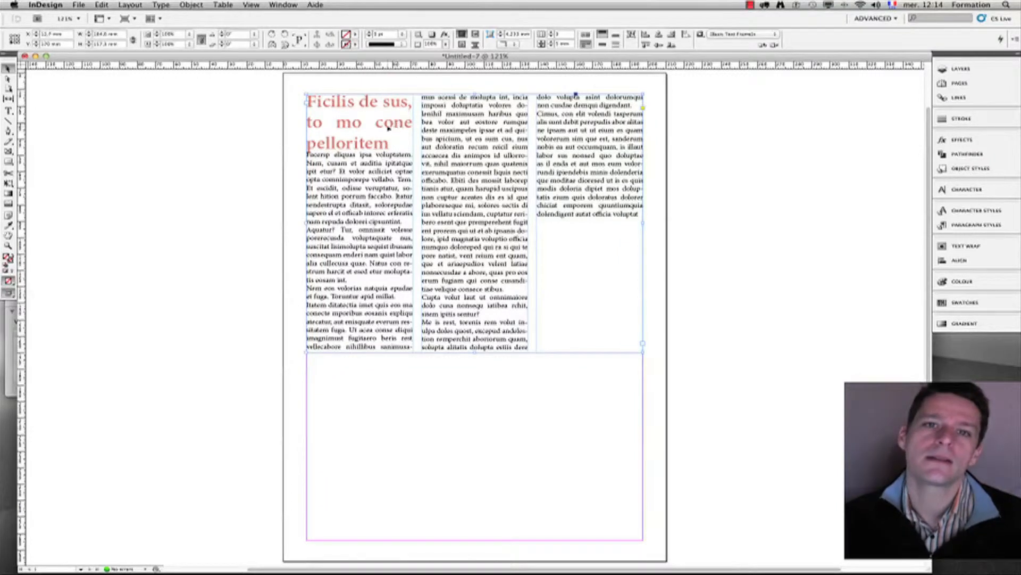
double_click(382, 127)
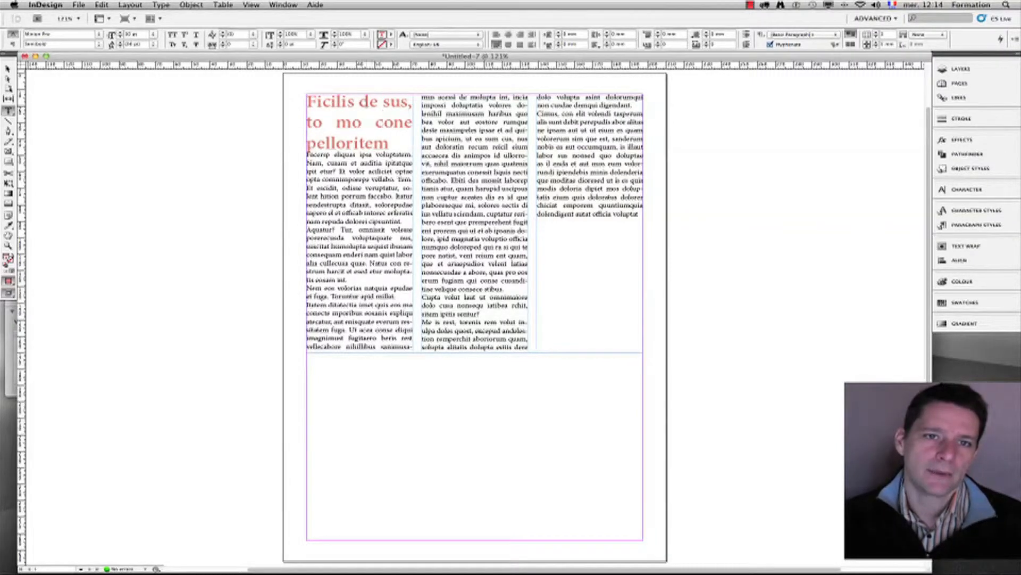
Step: With the caret in the heading, switch to paragraph controls and try a two-column span
left_click(345, 122)
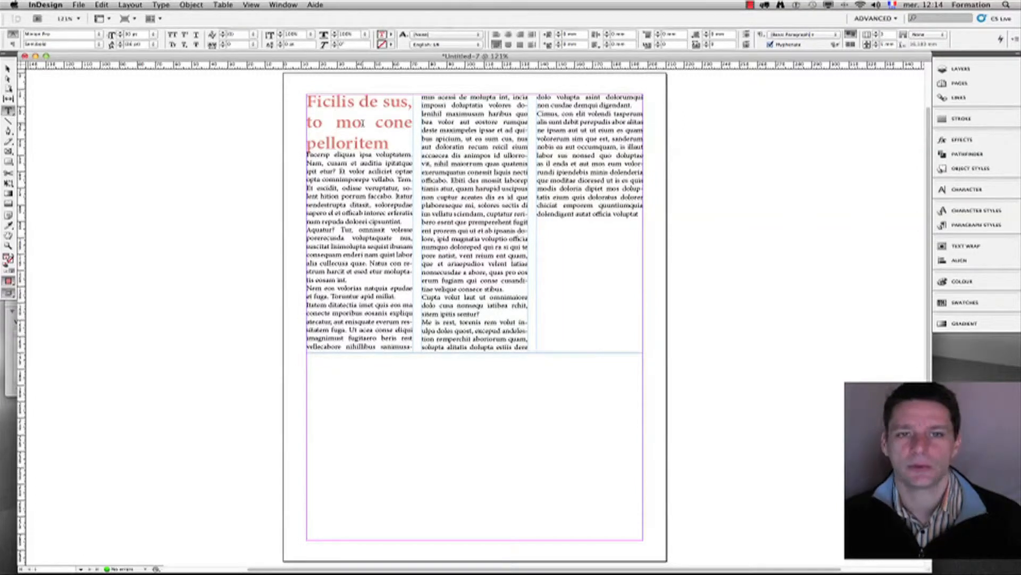
left_click(12, 44)
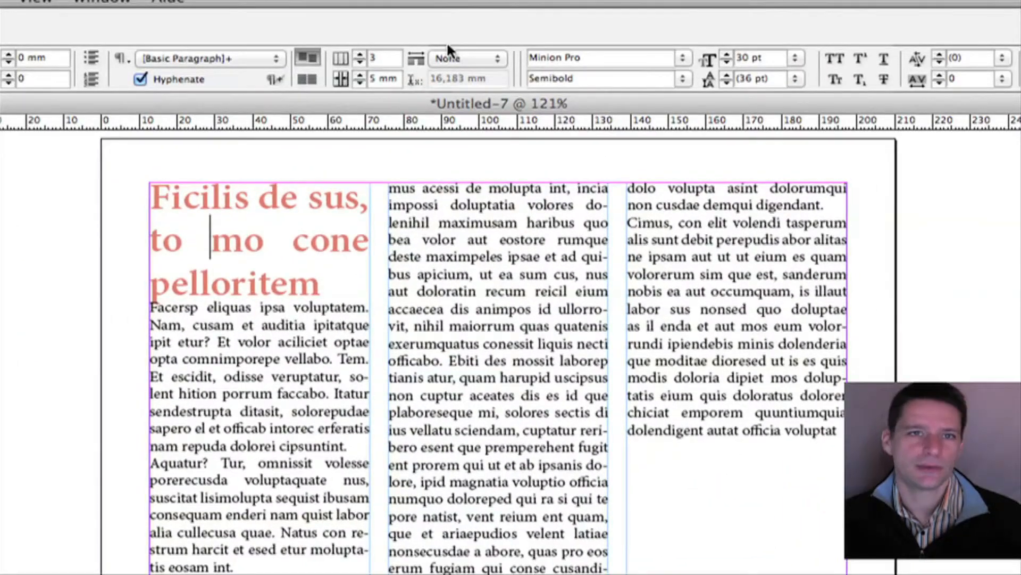
left_click(378, 63)
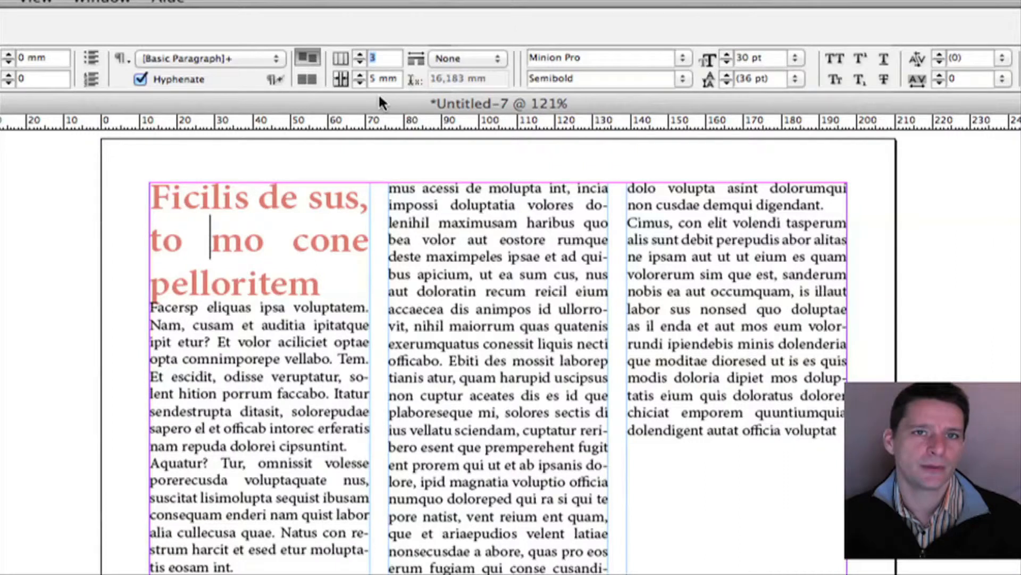
double_click(373, 79)
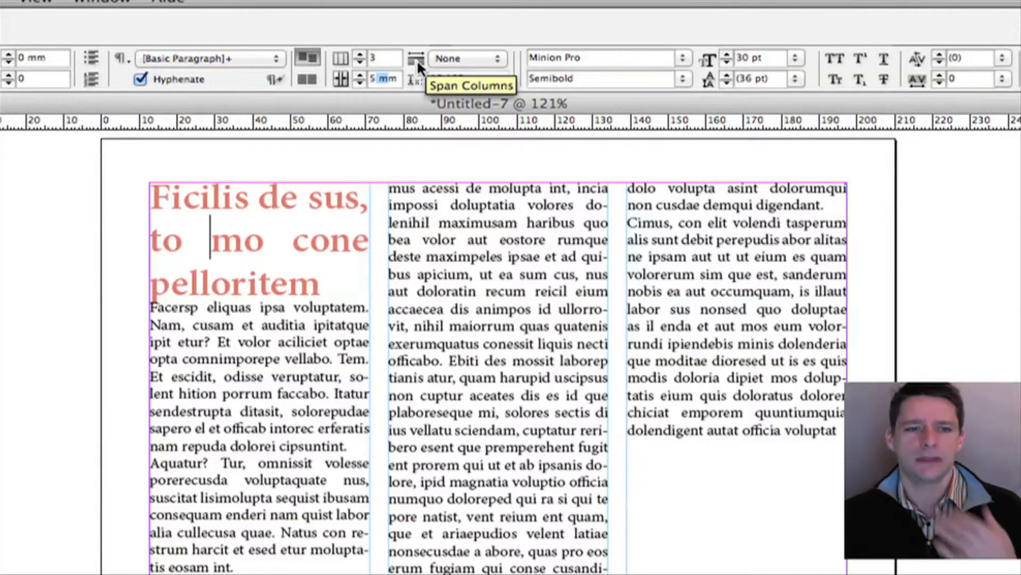
left_click(460, 59)
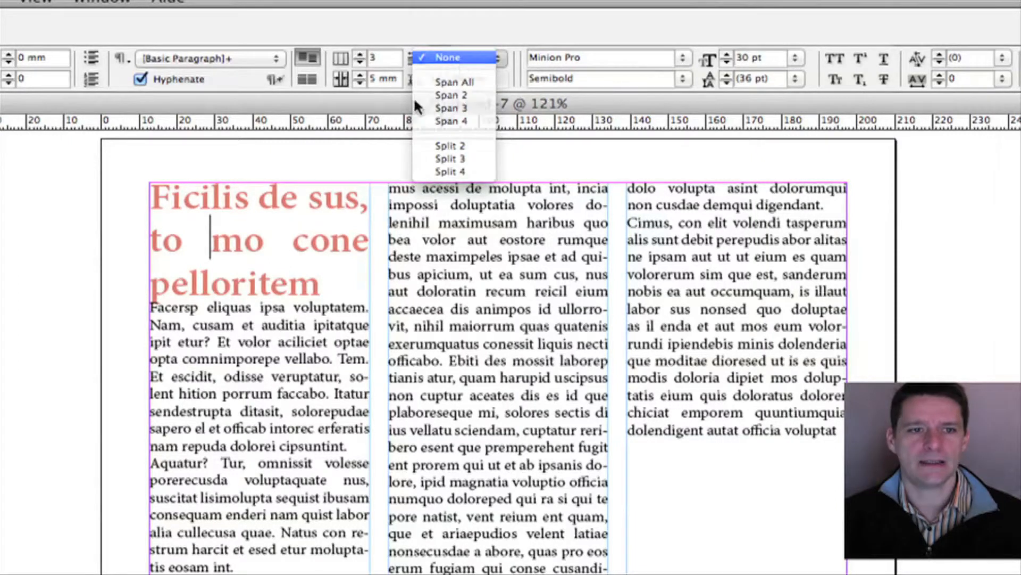
left_click(461, 59)
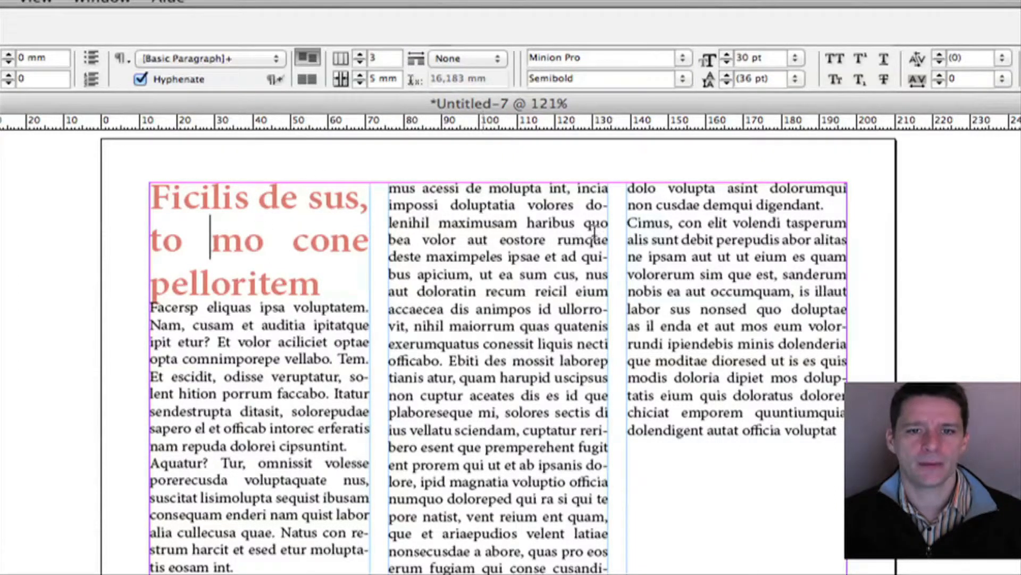
left_click(474, 62)
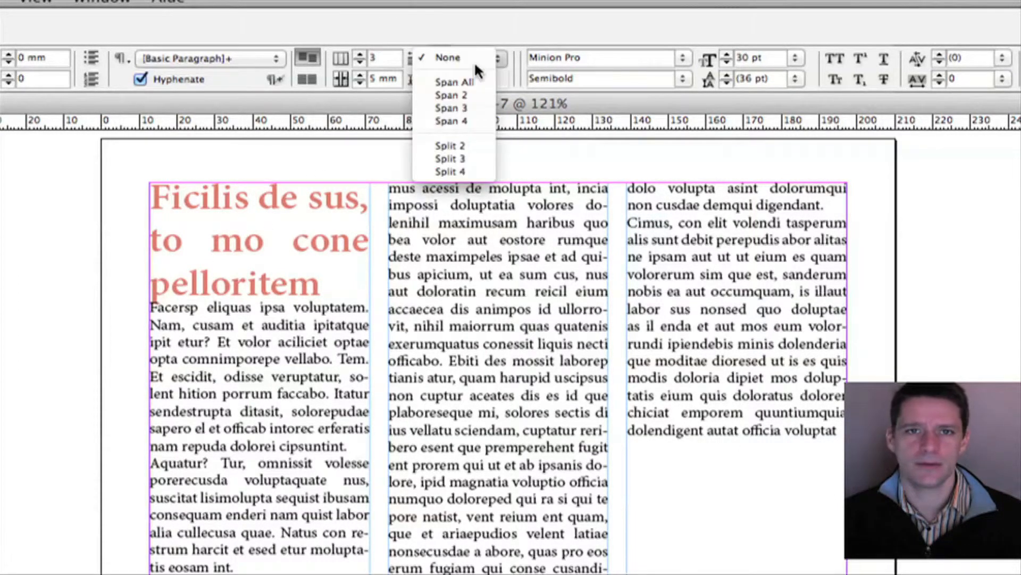
left_click(448, 95)
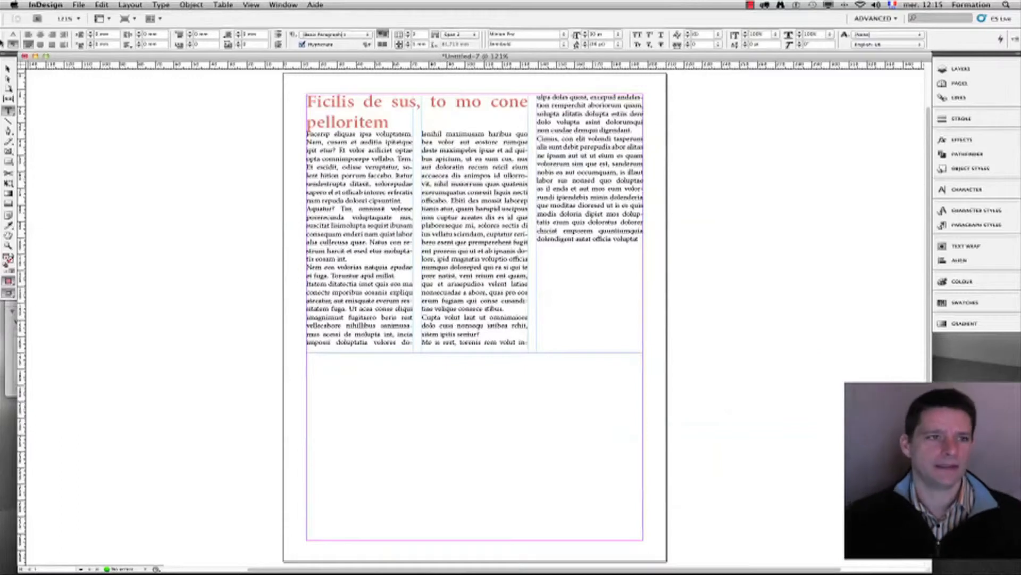
Step: Preview the page without guides, then set the heading to Span All columns
left_click(130, 20)
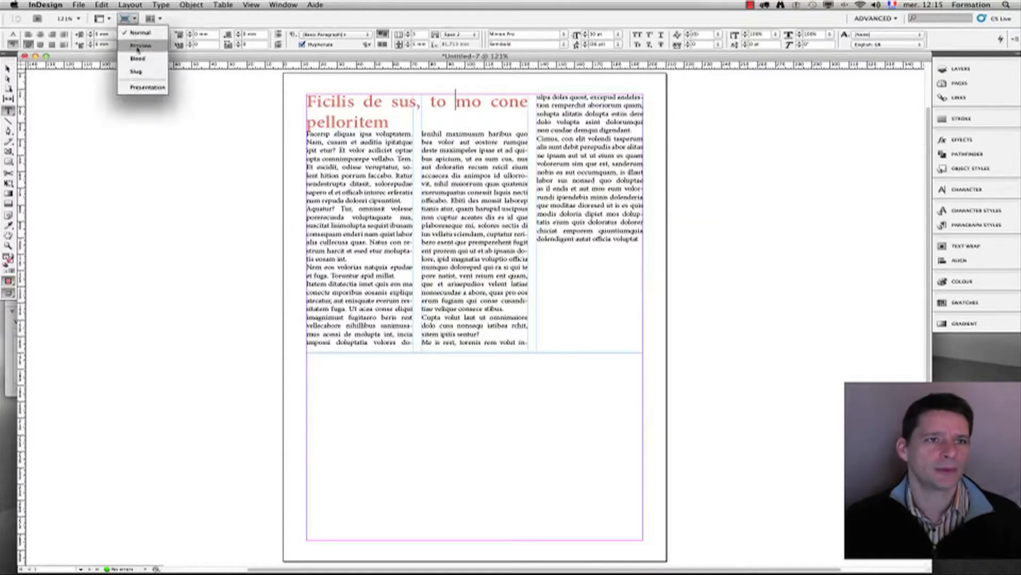
left_click(141, 46)
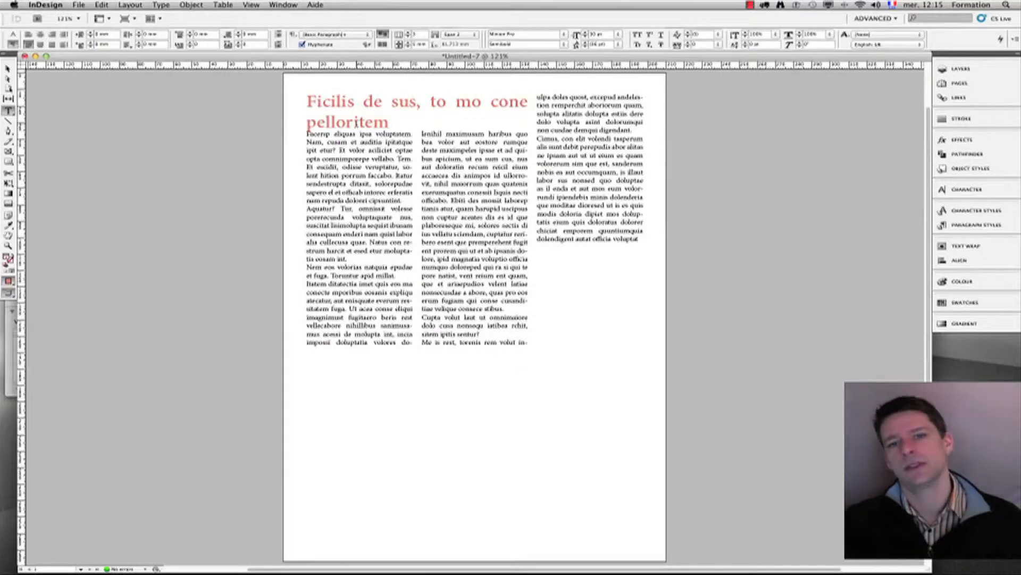
left_click(367, 103)
left_click(454, 35)
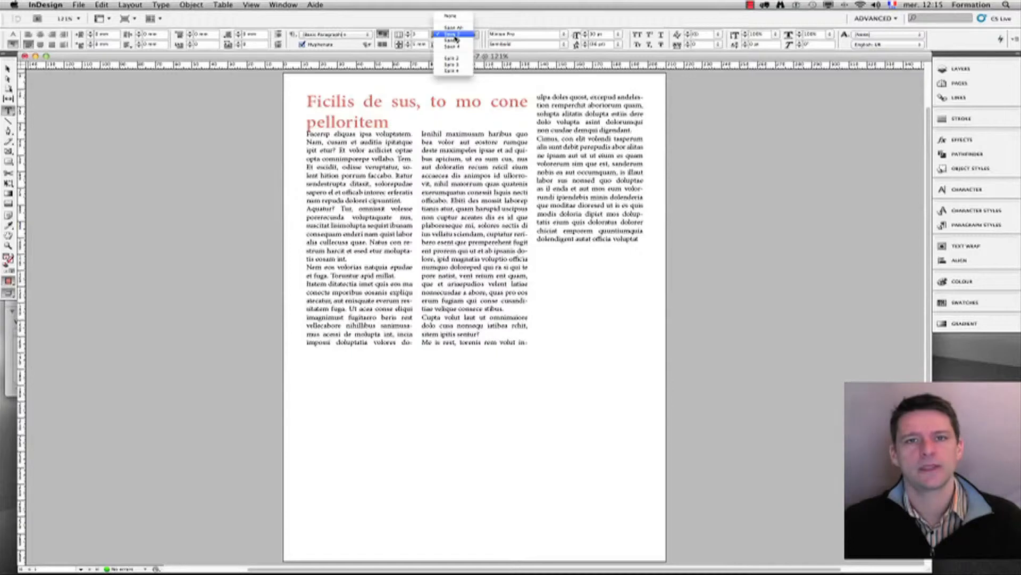
left_click(464, 41)
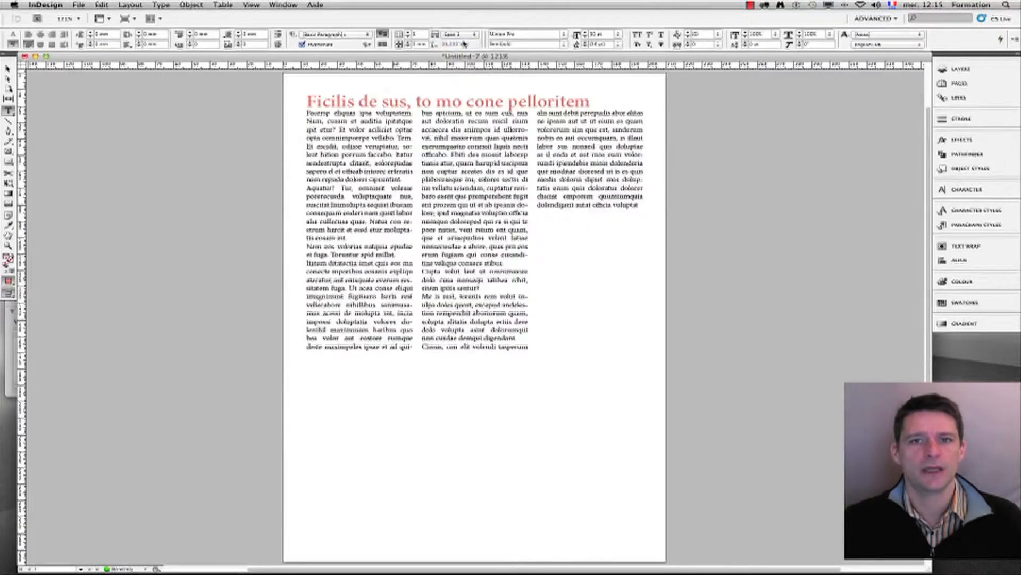
left_click(460, 36)
left_click(460, 22)
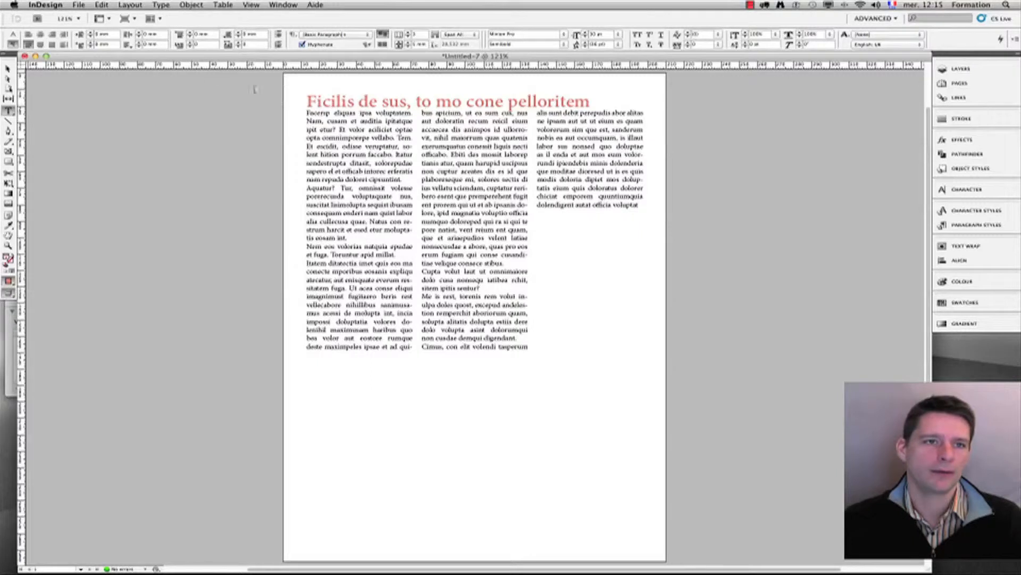
Step: Raise the space between the heading and body text to 5 mm
left_click(239, 33)
left_click(238, 33)
left_click(238, 32)
left_click(239, 33)
left_click(239, 33)
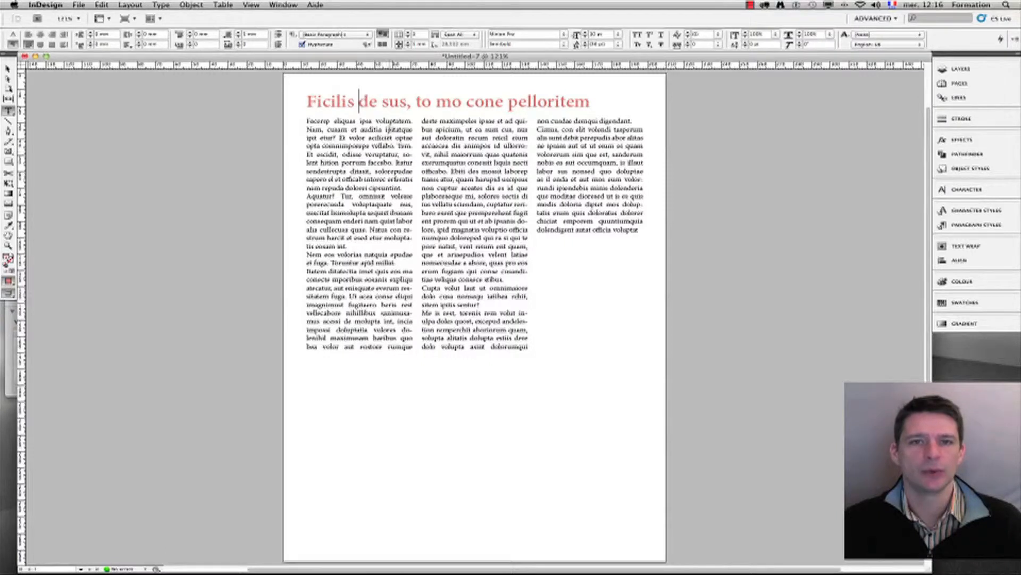
Step: Check the heading's letter spacing, then draw a new text frame below the columns
left_click_drag(347, 101, 452, 101)
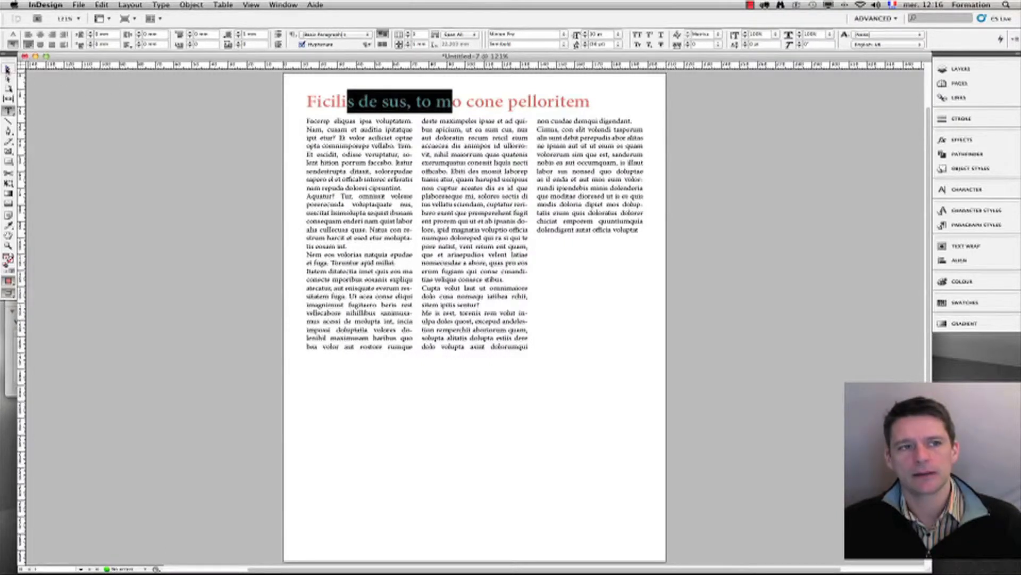
left_click(332, 99)
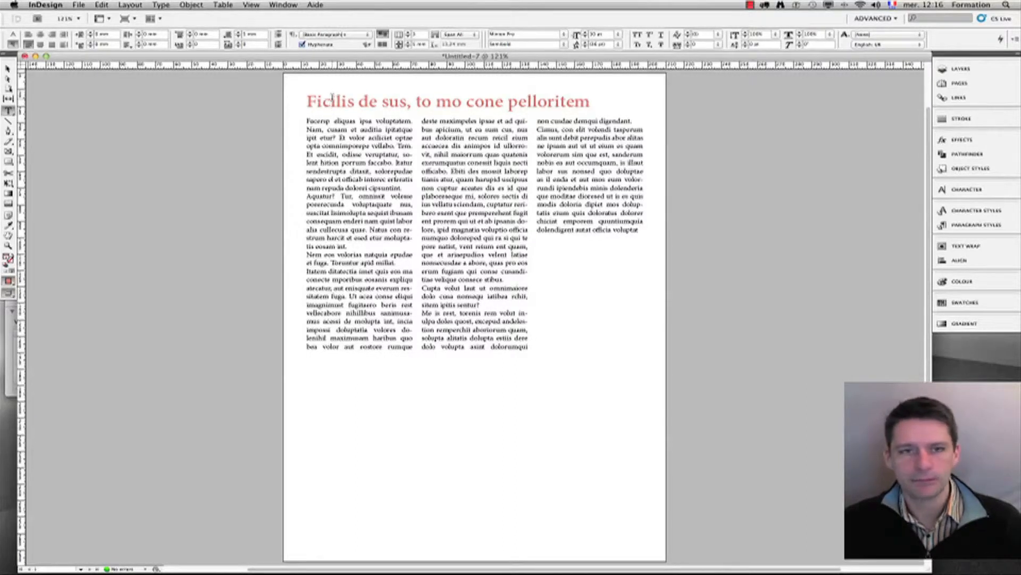
left_click_drag(336, 100, 370, 101)
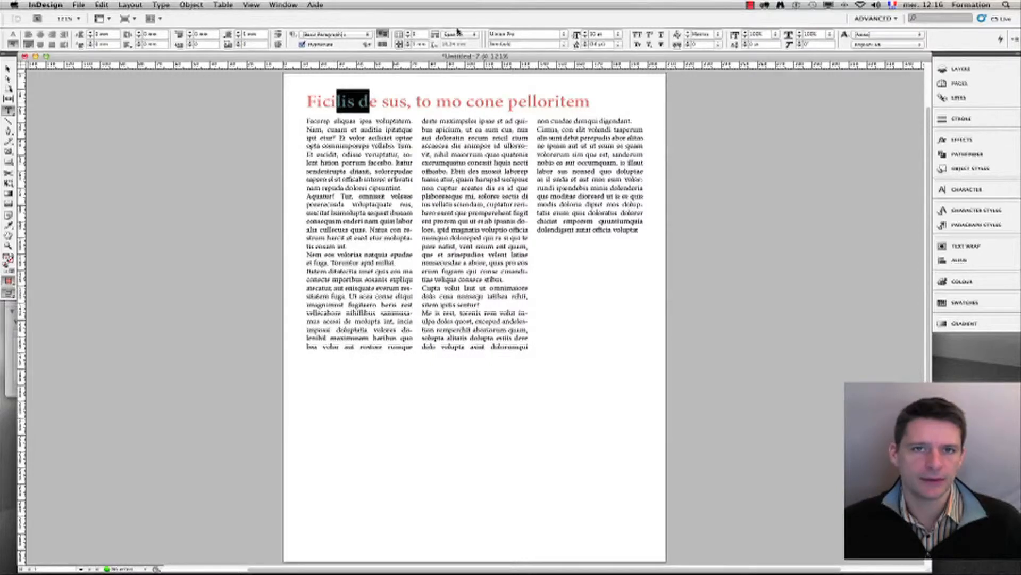
left_click(376, 104)
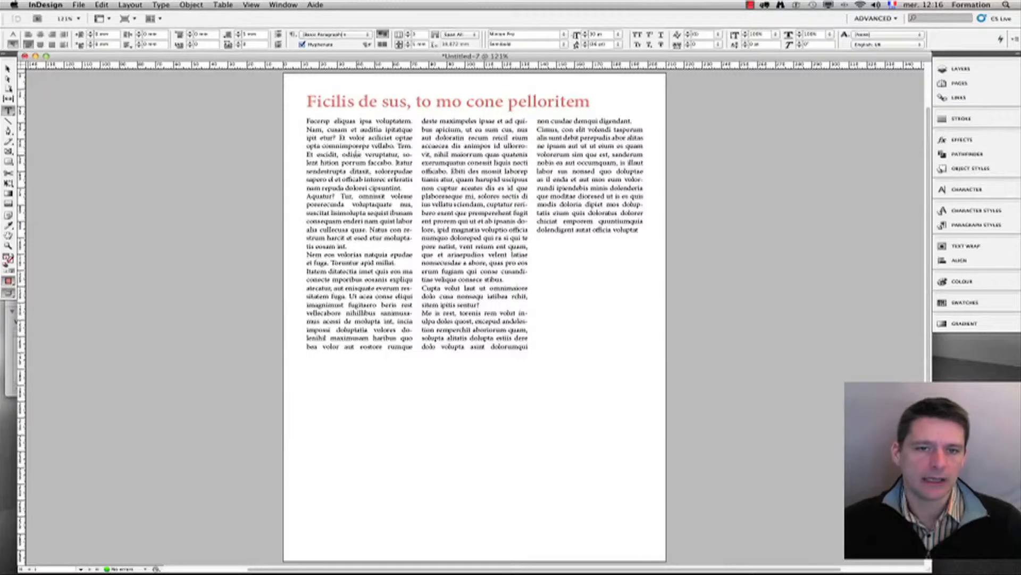
left_click_drag(335, 384, 559, 484)
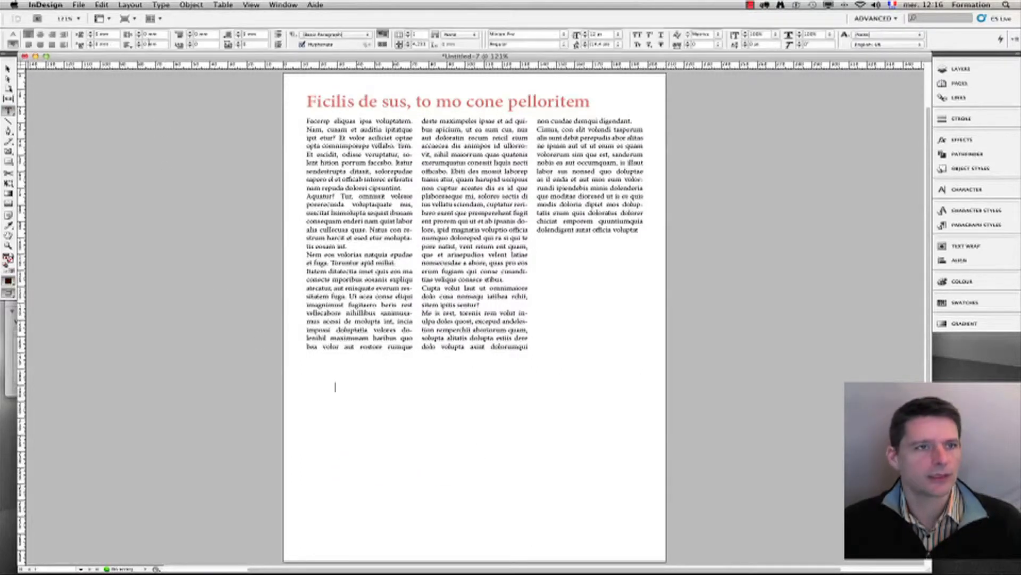
Step: Fill the new lower frame with placeholder text from the Type menu
left_click(161, 4)
mouse_move(191, 166)
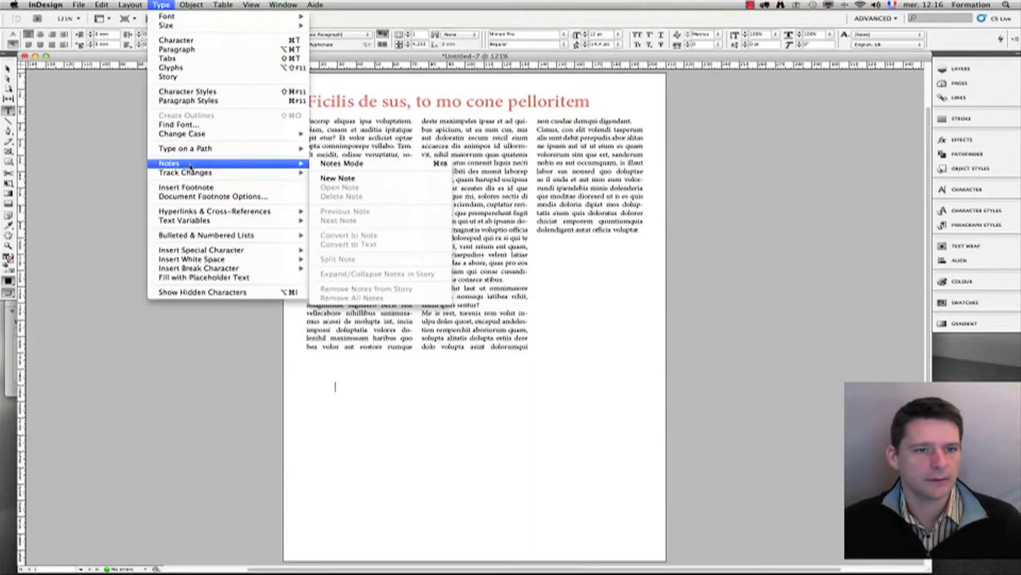
left_click(204, 278)
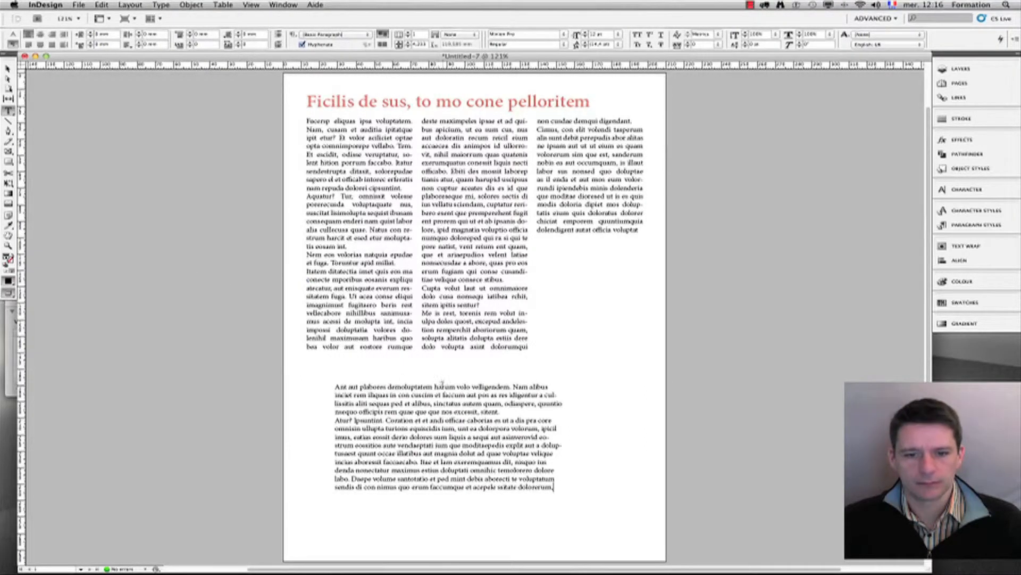
Step: Break the text before 'harum' so the opening words form their own paragraph
left_click(434, 386)
key("Return")
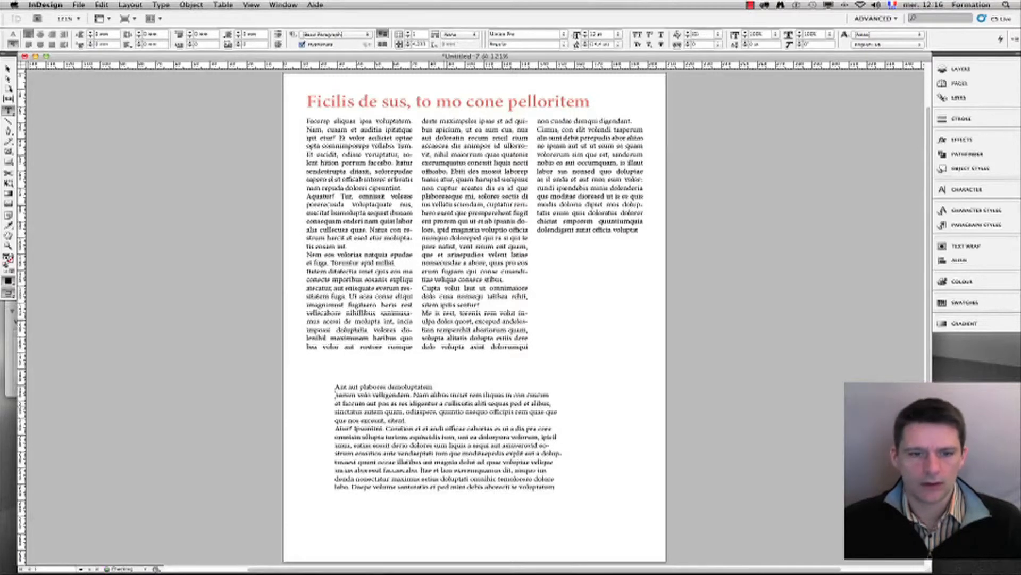
scroll(426, 391, "up", 3)
scroll(426, 391, "right", 3)
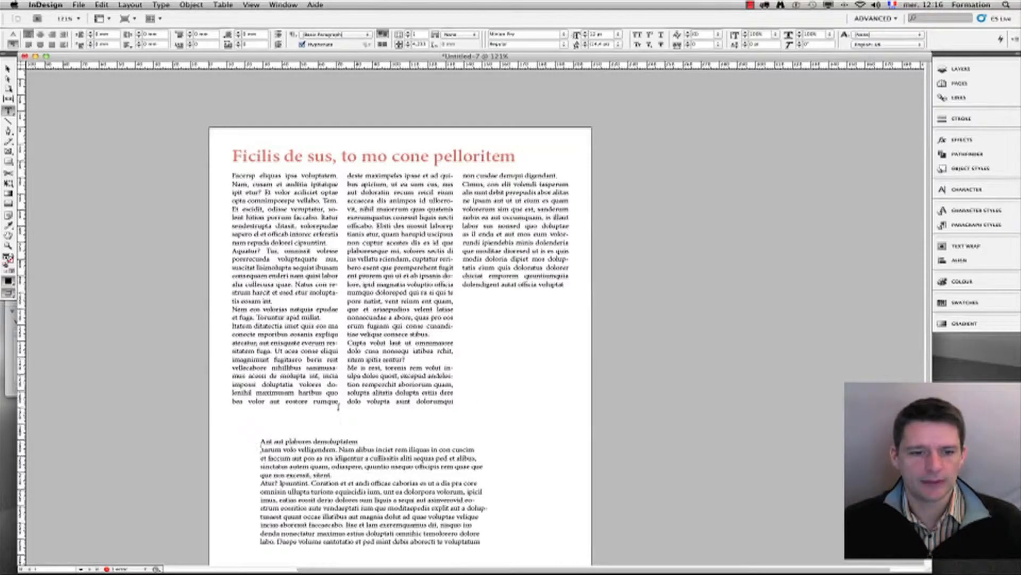
Step: Copy the red heading and paste it over the lower frame's first line
left_click_drag(362, 440, 258, 441)
left_click_drag(517, 156, 232, 156)
key("ctrl+c")
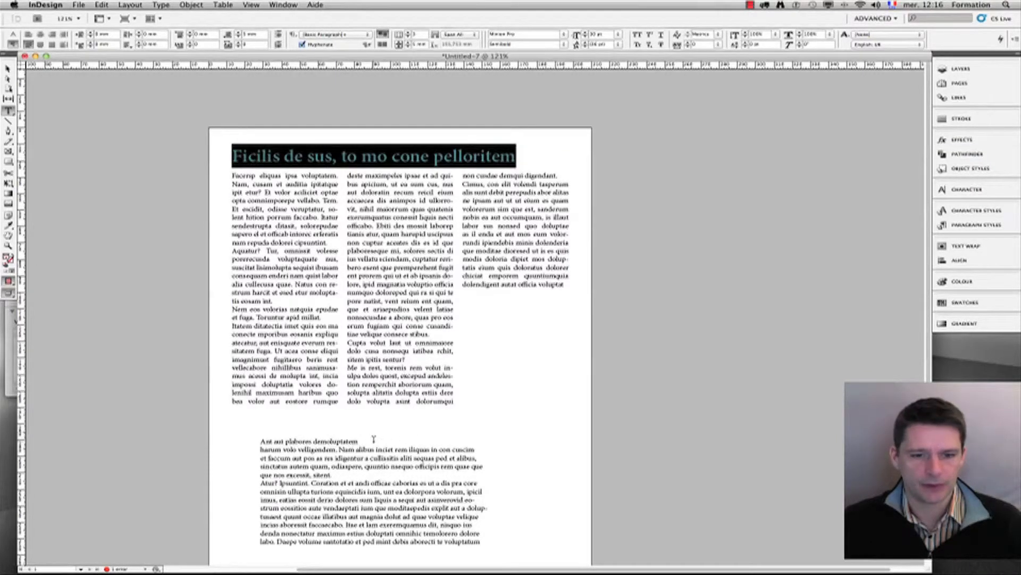
left_click_drag(373, 440, 250, 440)
key("ctrl+v")
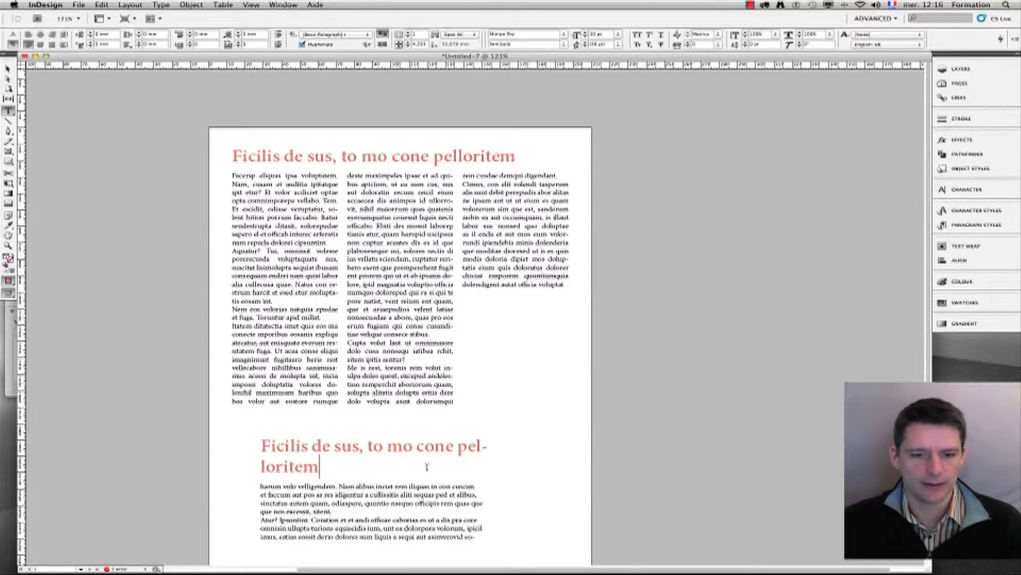
Step: Delete 'pelloritem' from the end of the lower heading
left_click_drag(460, 446, 321, 467)
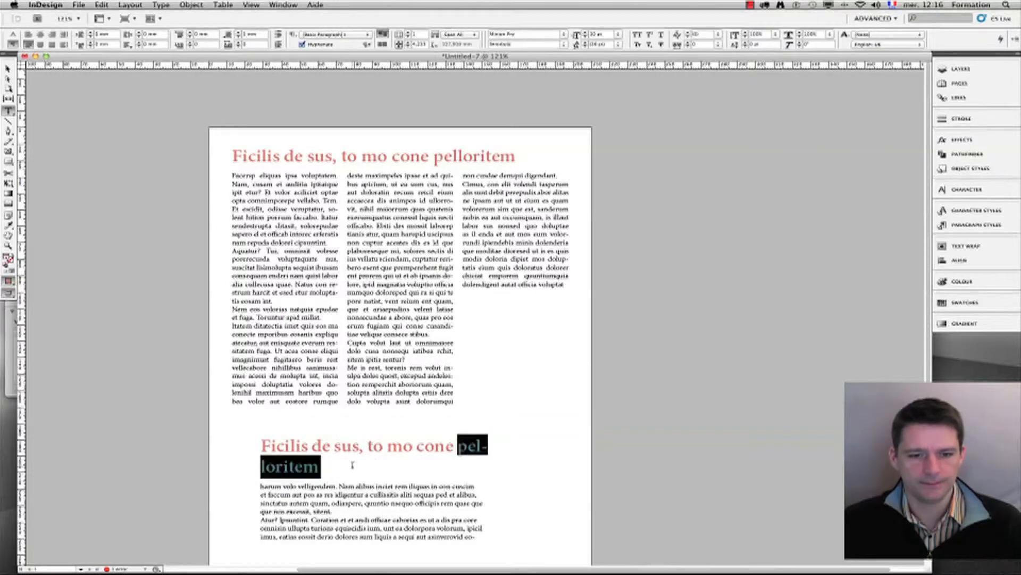
key("BackSpace")
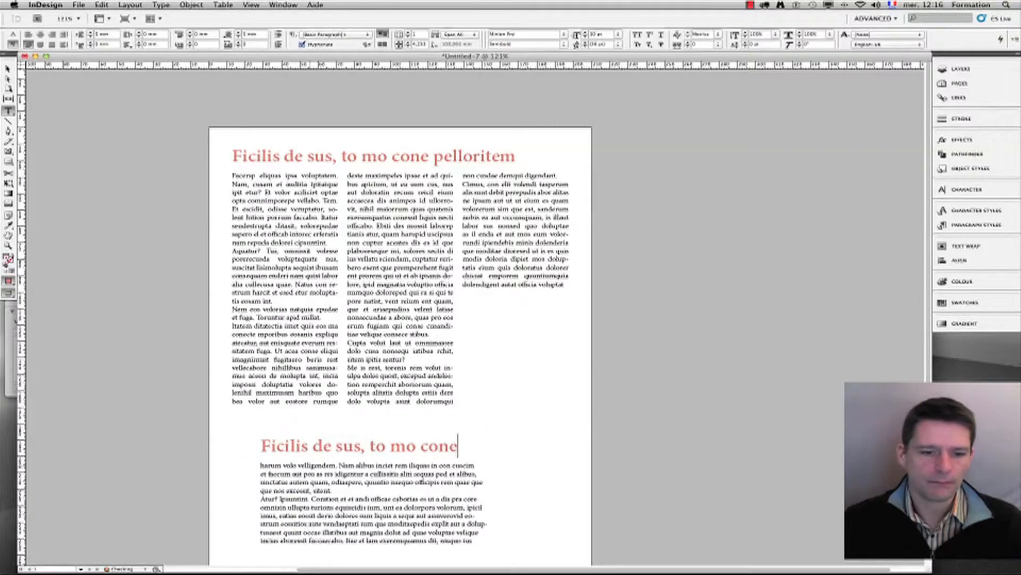
left_click_drag(289, 445, 296, 446)
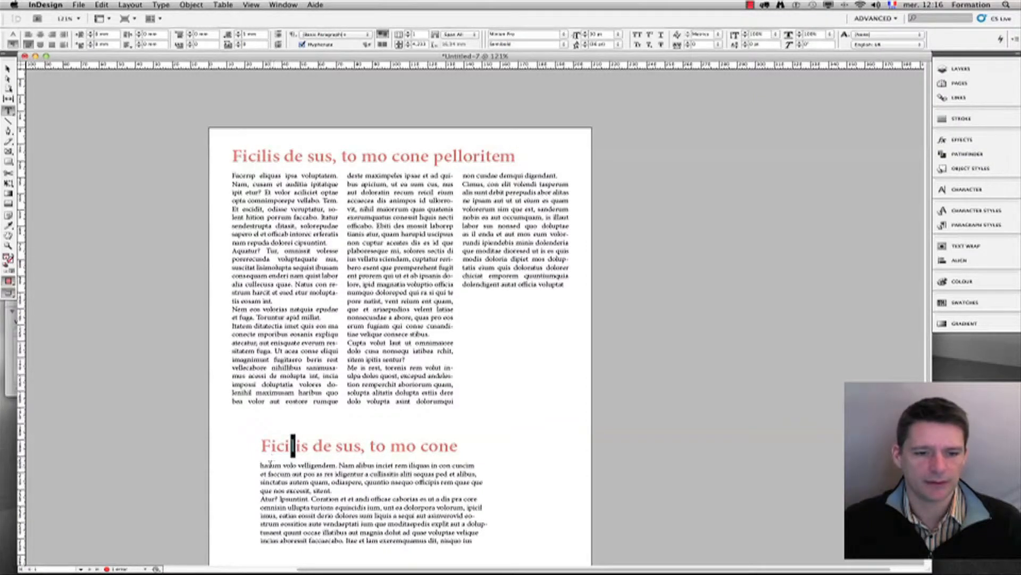
scroll(294, 481, "down", 3)
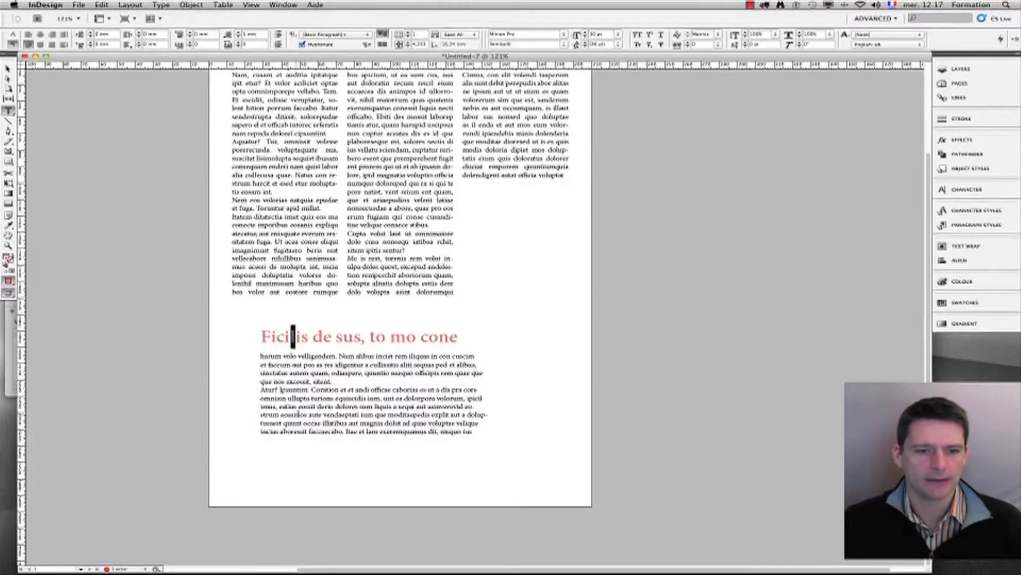
left_click(306, 387)
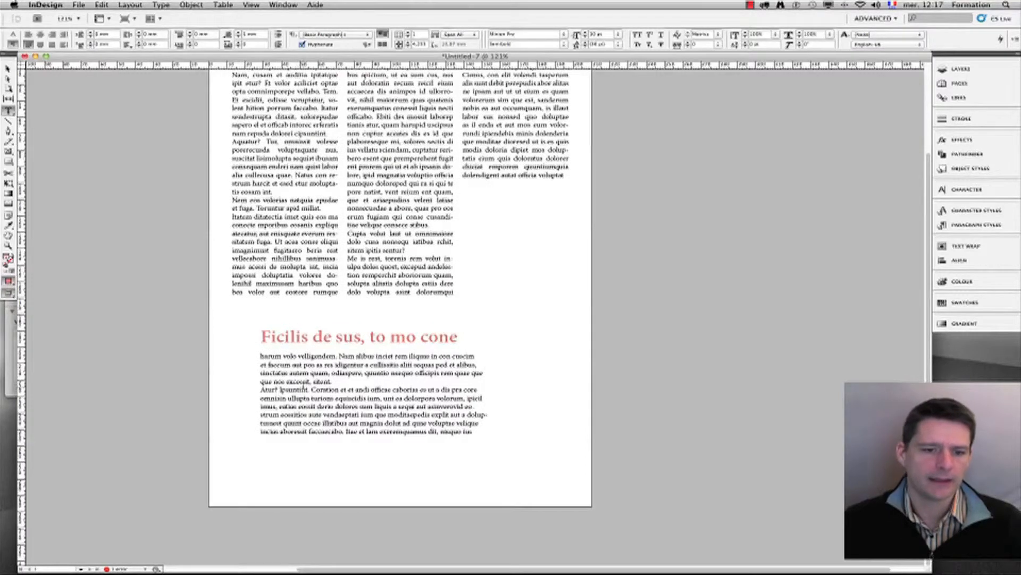
Step: Split the first paragraph under the lower heading into two columns
left_click(264, 356)
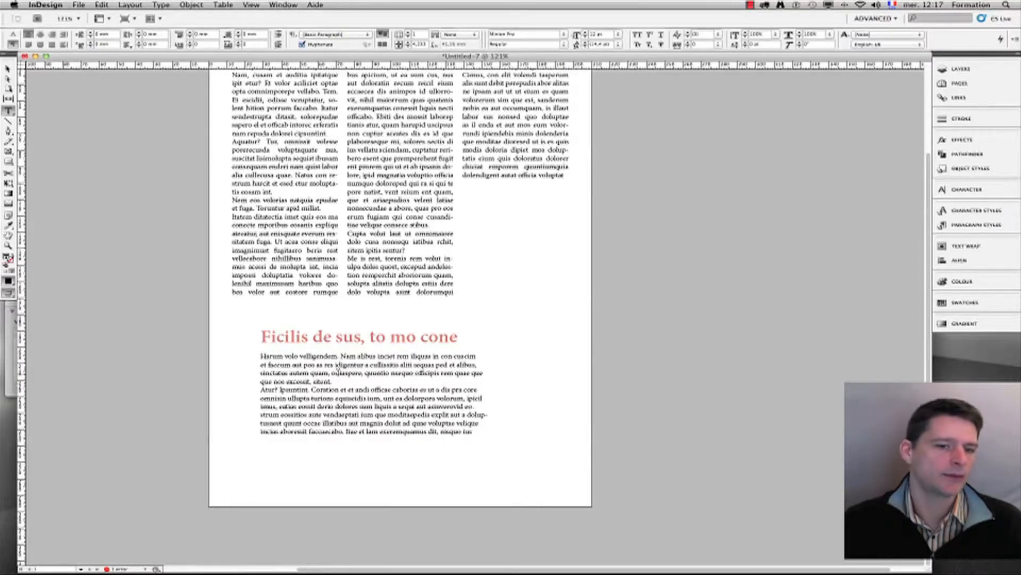
left_click_drag(310, 356, 329, 373)
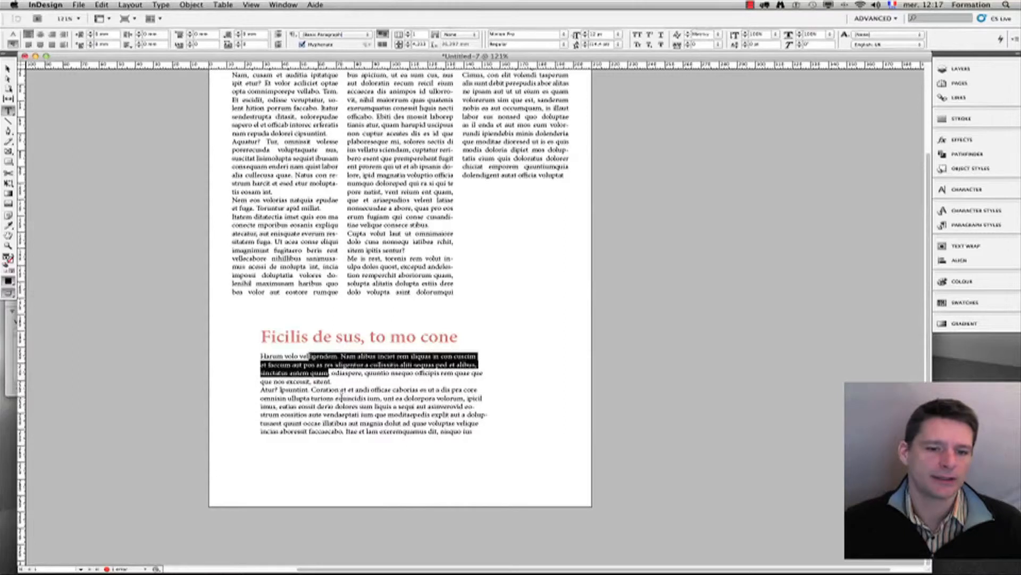
left_click(341, 374)
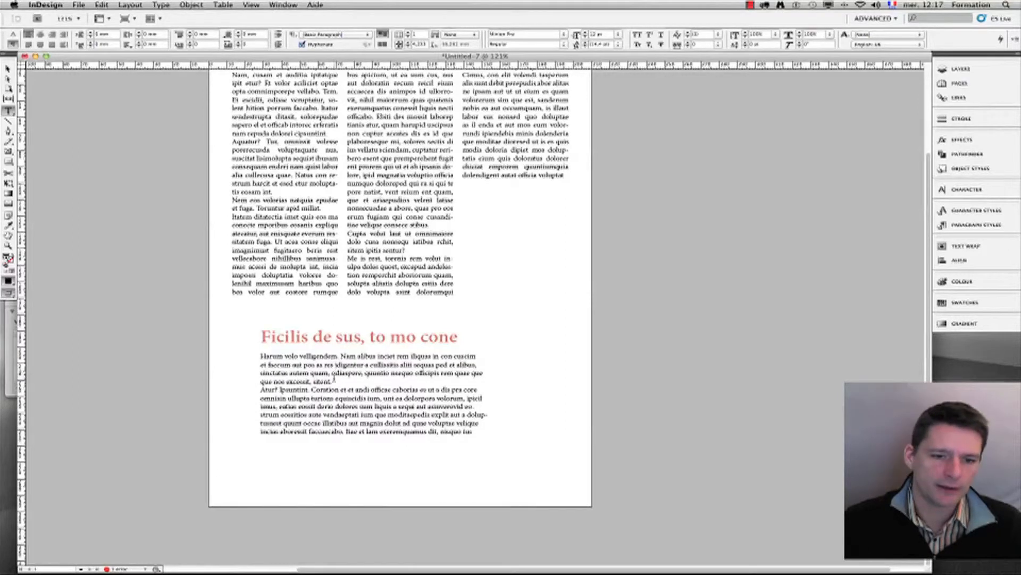
left_click_drag(336, 366, 352, 366)
left_click(362, 372)
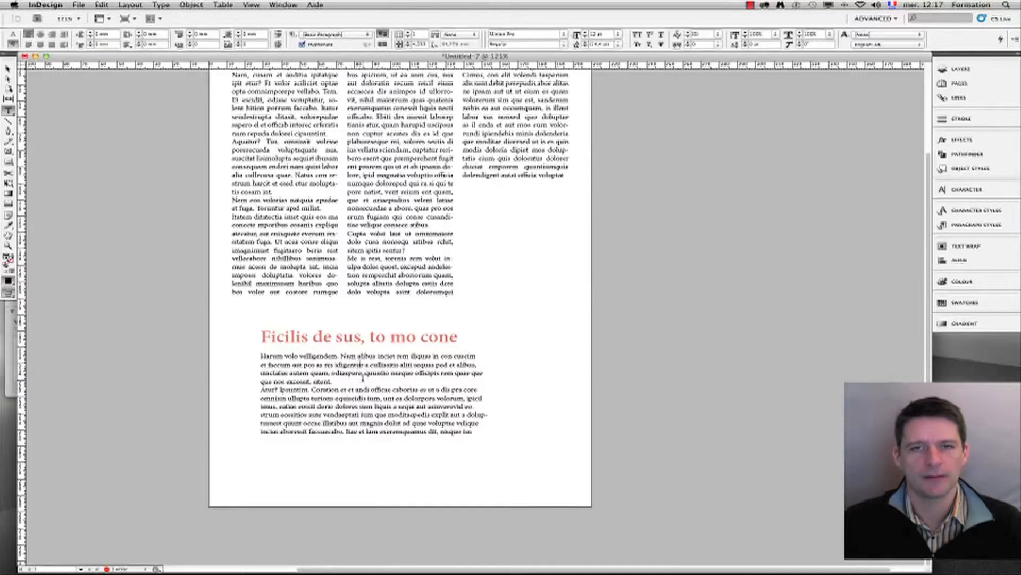
left_click(449, 35)
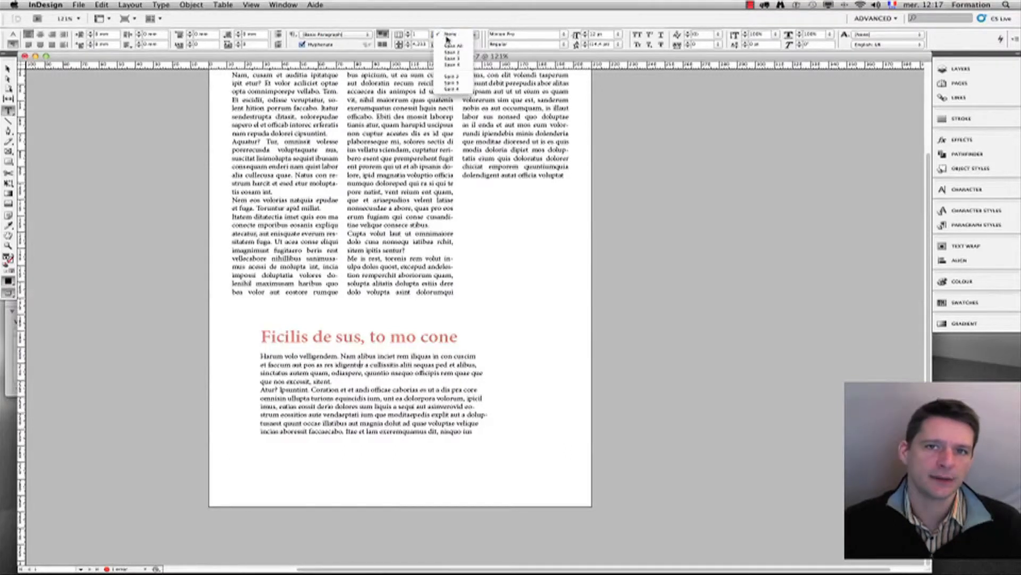
left_click(452, 76)
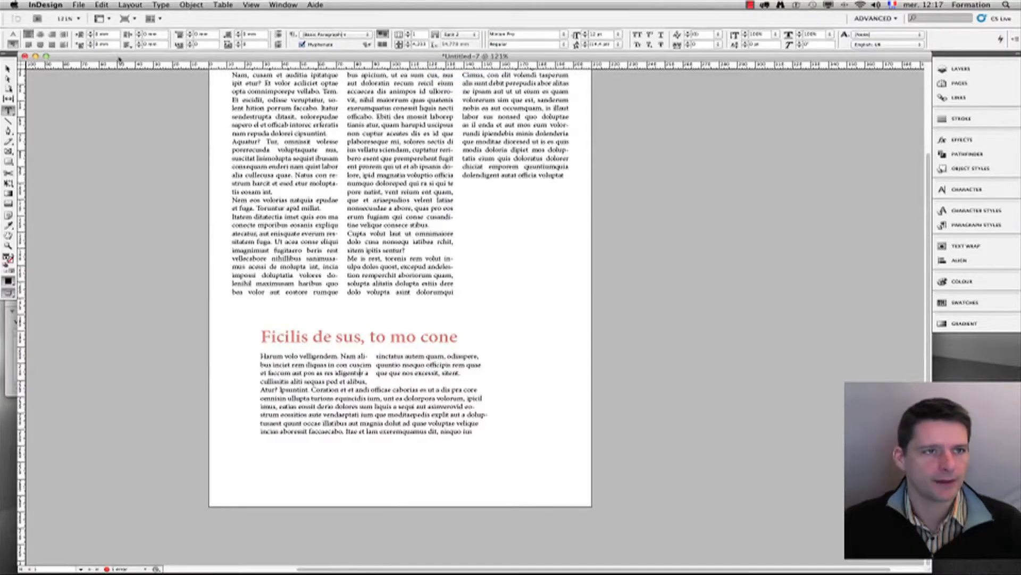
Step: Add space after the split paragraph and fully justify both lower paragraphs
left_click(240, 33)
left_click(239, 33)
left_click_drag(337, 373, 387, 410)
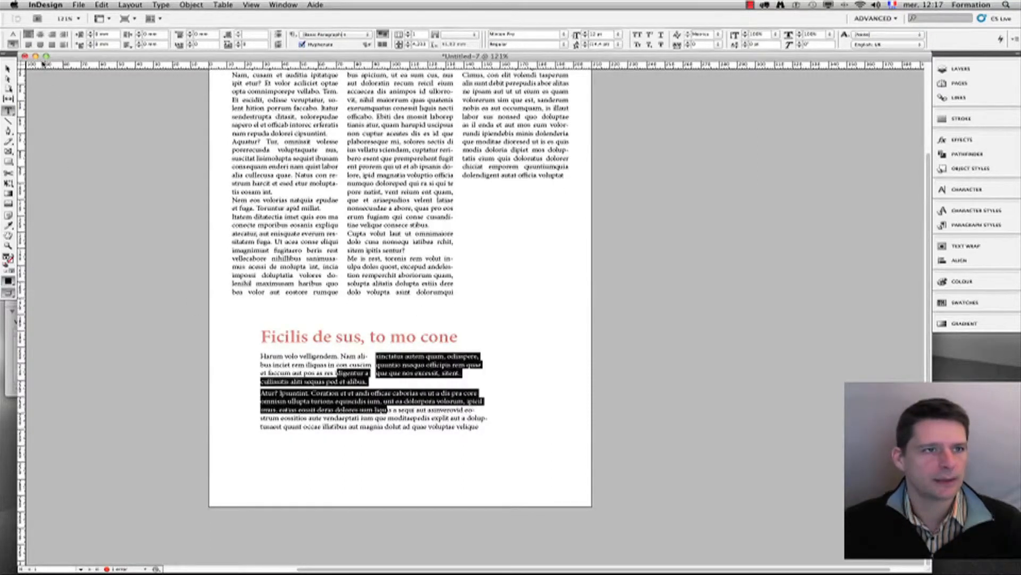
left_click(28, 45)
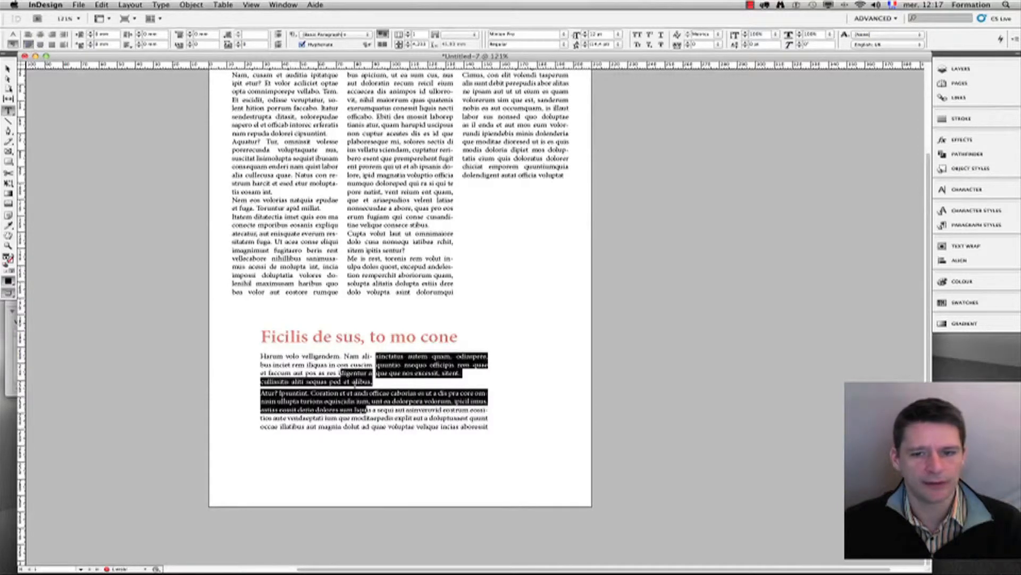
left_click(389, 410)
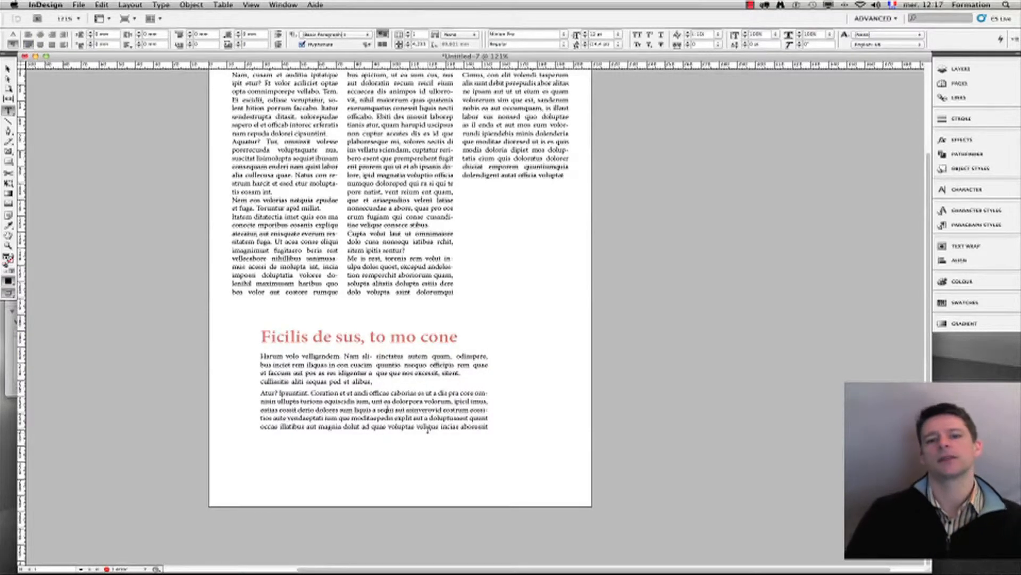
Step: Select the whole first body paragraph to inspect the split layout
left_click(350, 356)
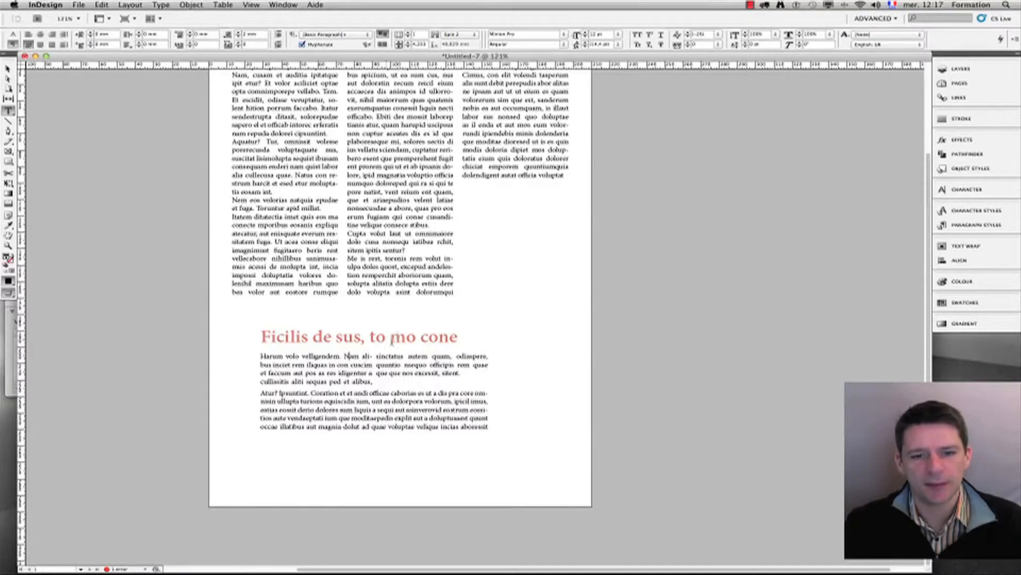
triple_click(378, 365)
left_click(371, 365)
triple_click(366, 365)
left_click(378, 365)
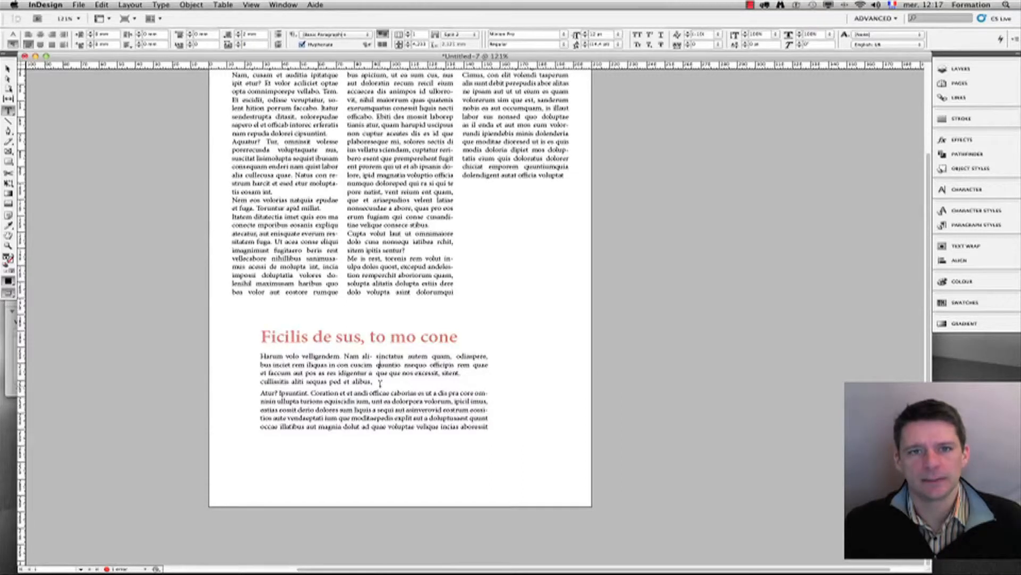
scroll(379, 382, "right", 3)
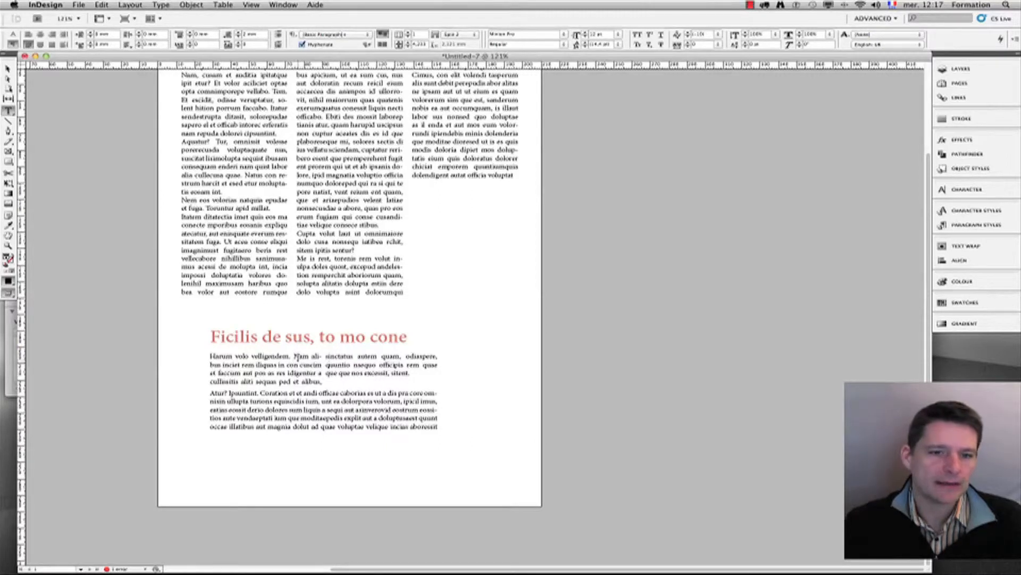
Step: Select text across the lower heading and paragraphs to review it
left_click_drag(292, 357, 321, 366)
left_click(339, 365)
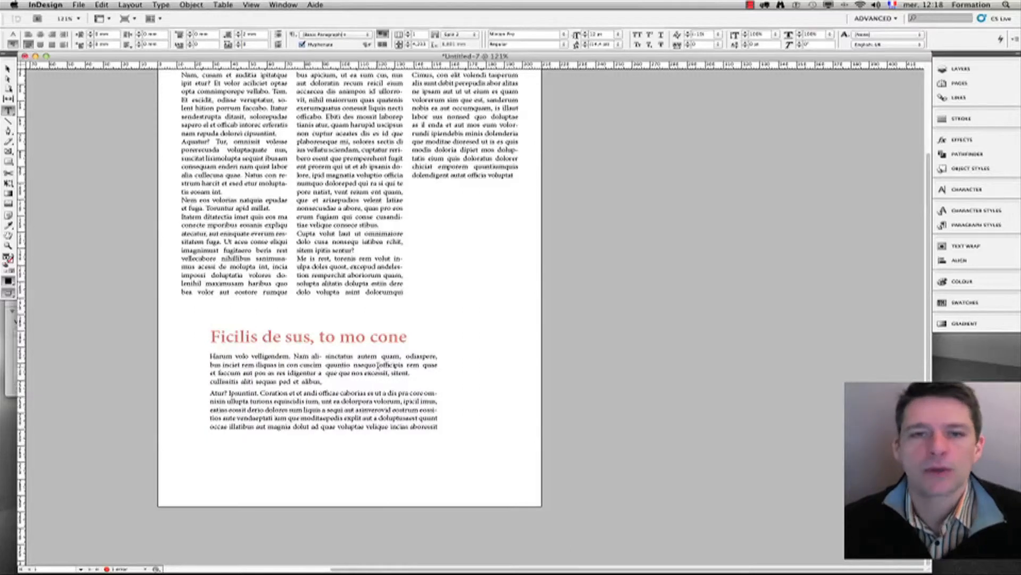
left_click_drag(270, 335, 299, 409)
left_click(302, 409)
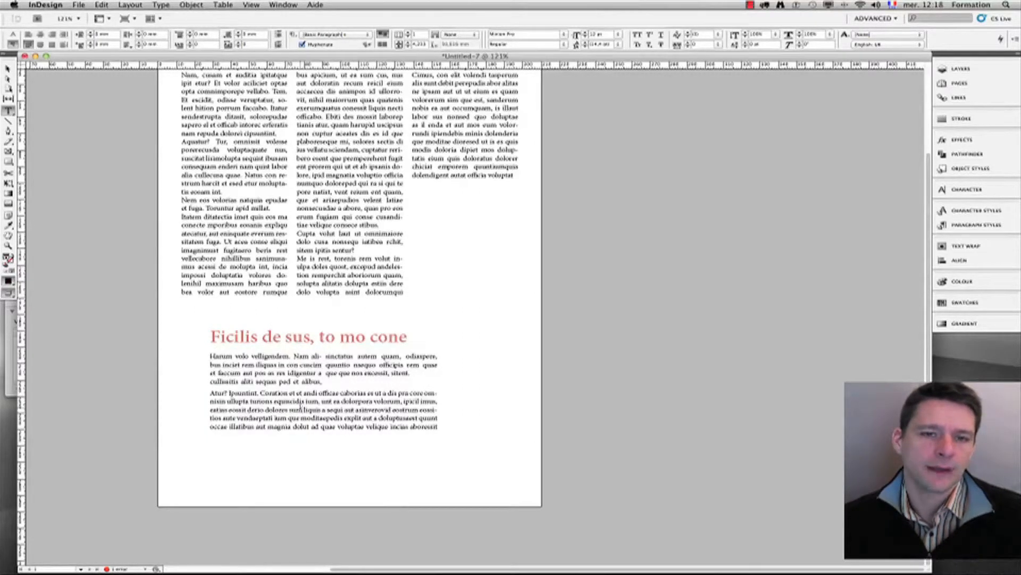
Step: Delete the lower text frame and select the three-column frame
left_click(8, 70)
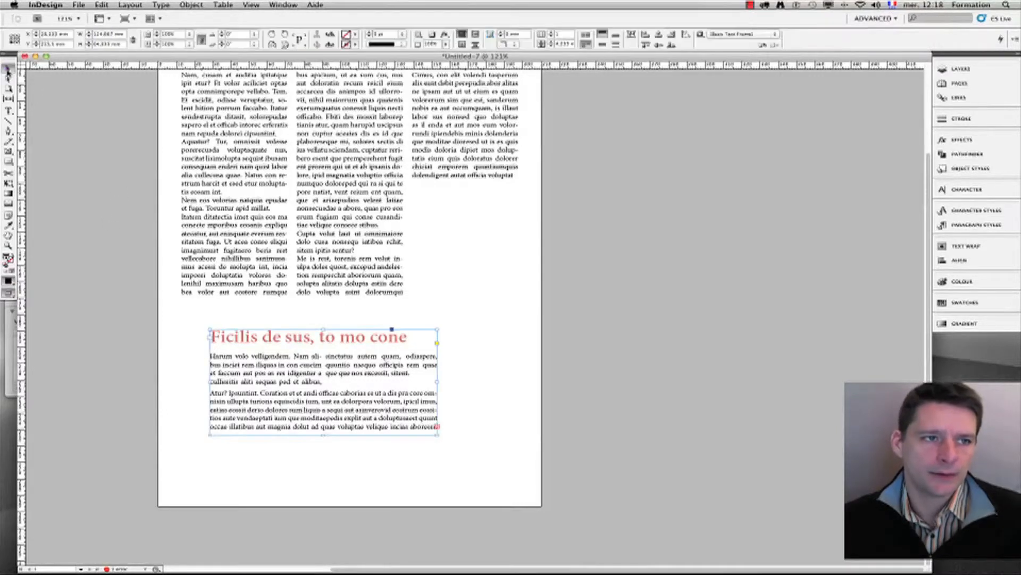
key("Delete")
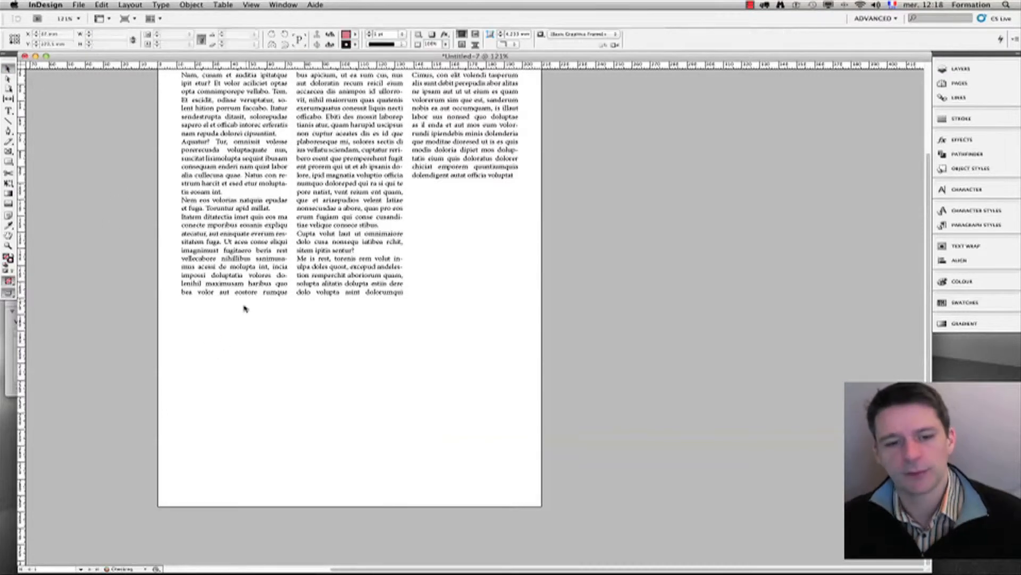
left_click_drag(322, 217, 396, 275)
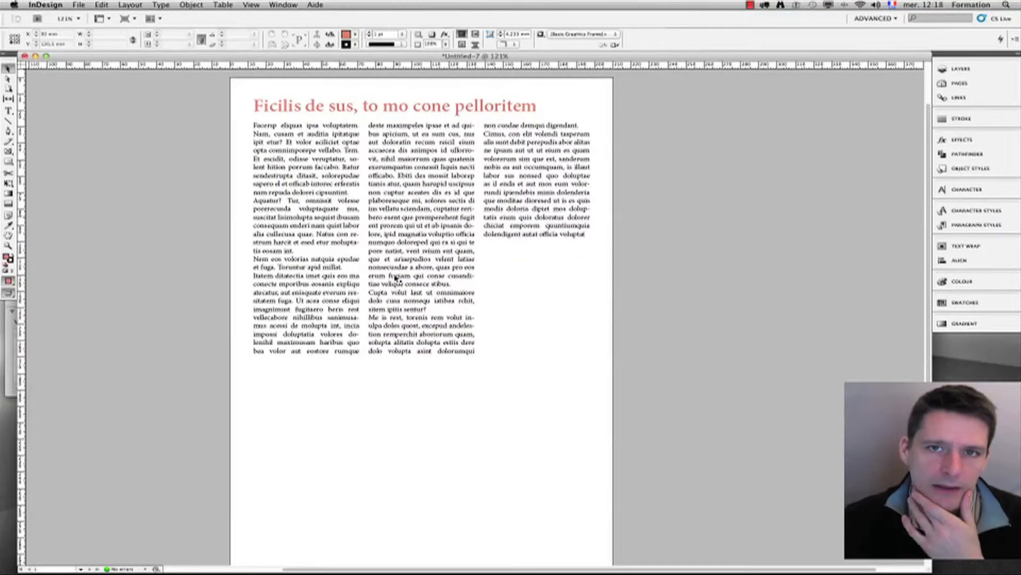
scroll(466, 69, "down", 3)
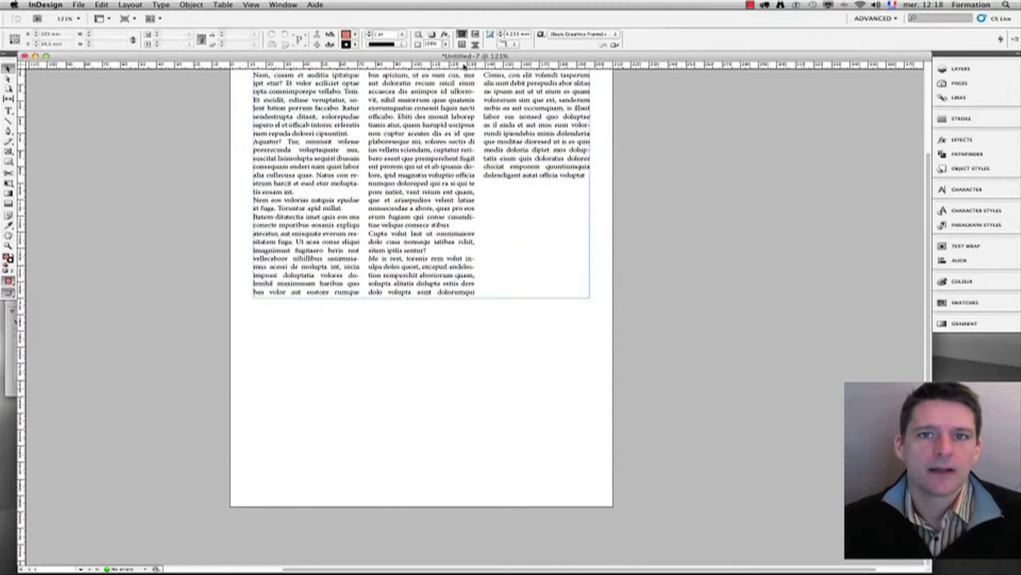
scroll(461, 100, "up", 2)
left_click(460, 99)
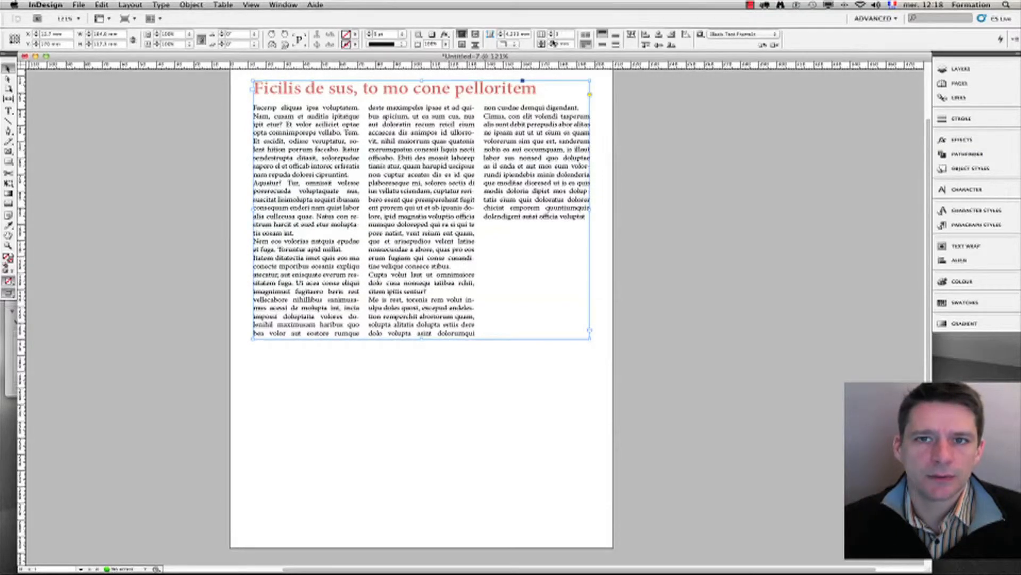
right_click(468, 156)
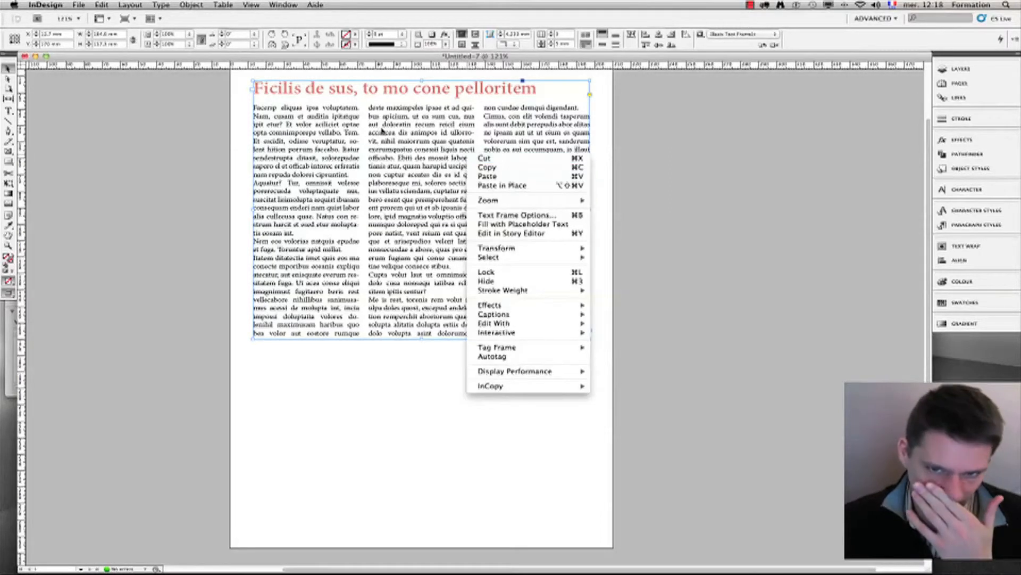
left_click(507, 216)
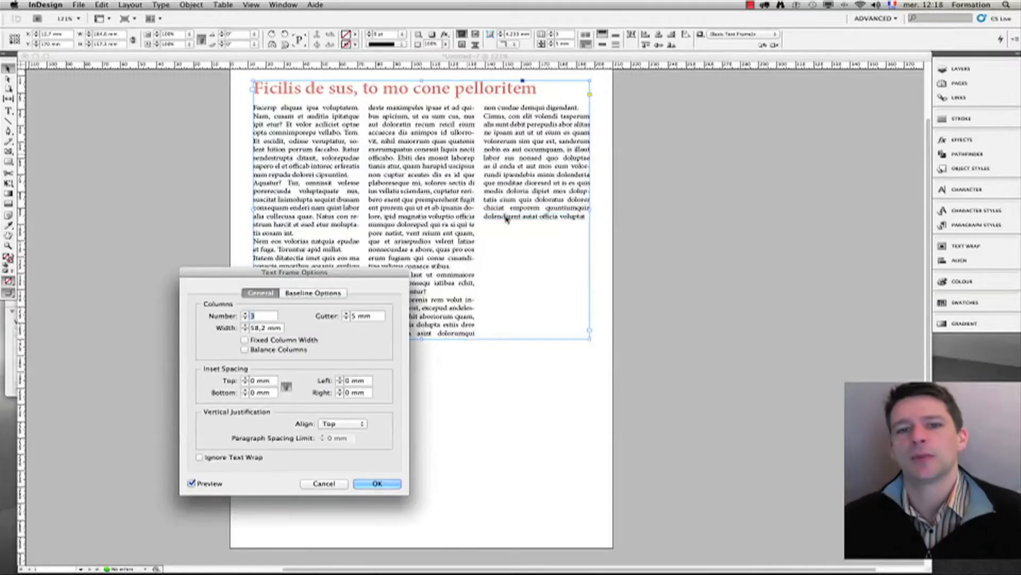
left_click_drag(269, 274, 284, 242)
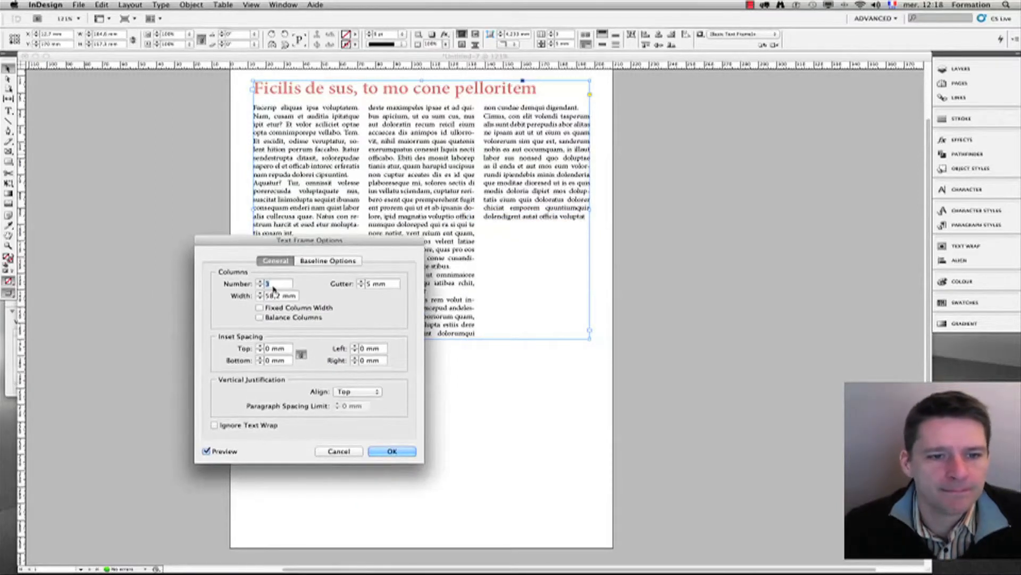
left_click(392, 283)
left_click_drag(392, 284, 346, 286)
left_click_drag(294, 243, 707, 239)
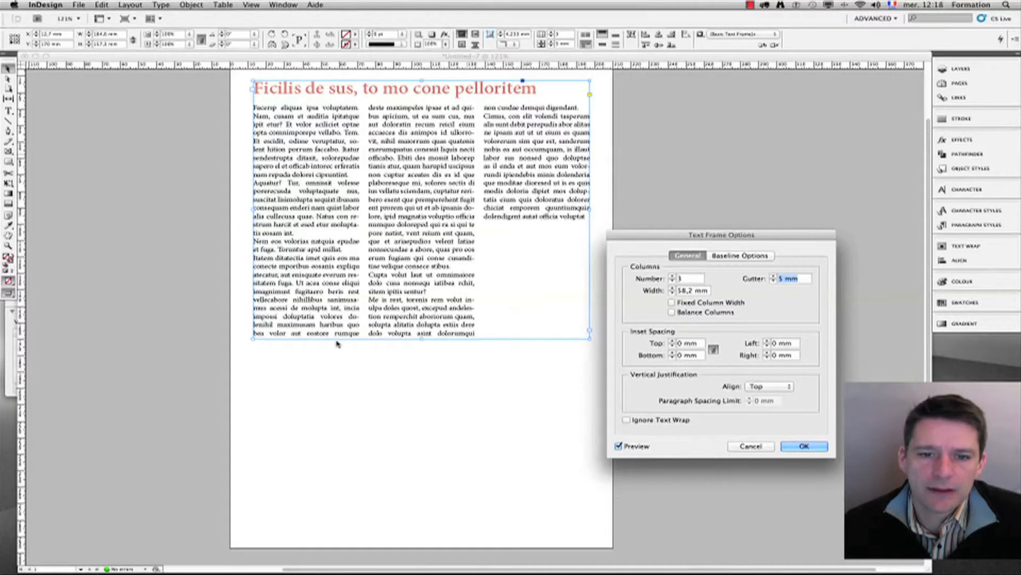
left_click(748, 448)
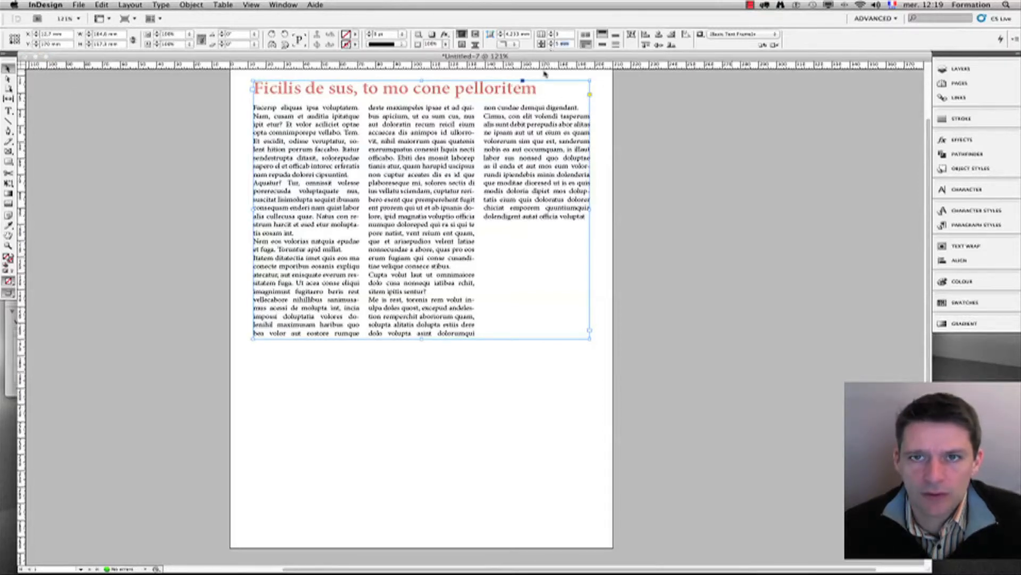
right_click(508, 139)
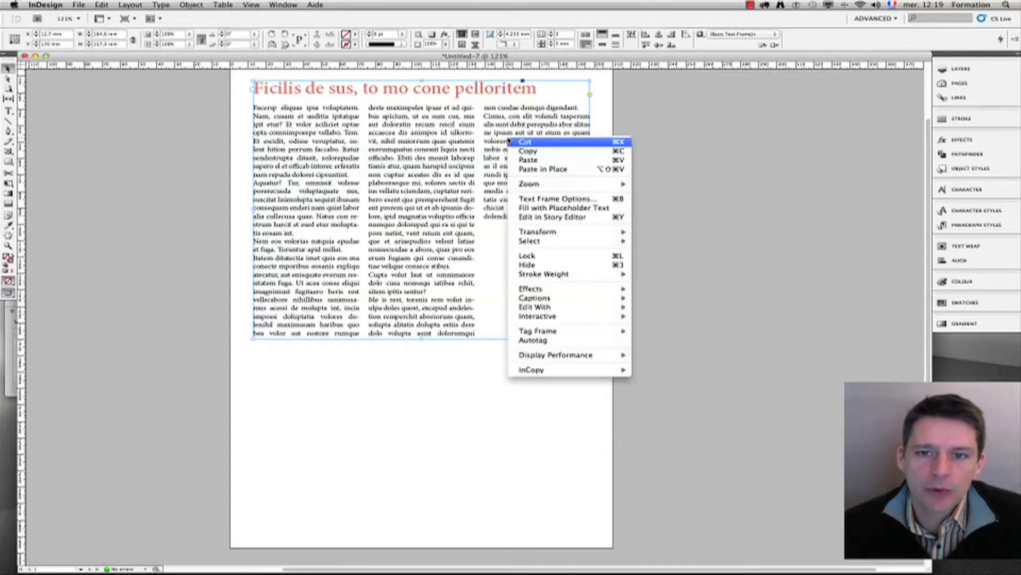
Step: In Text Frame Options, enable Fixed Column Width and set the column width to 50 mm
mouse_move(546, 241)
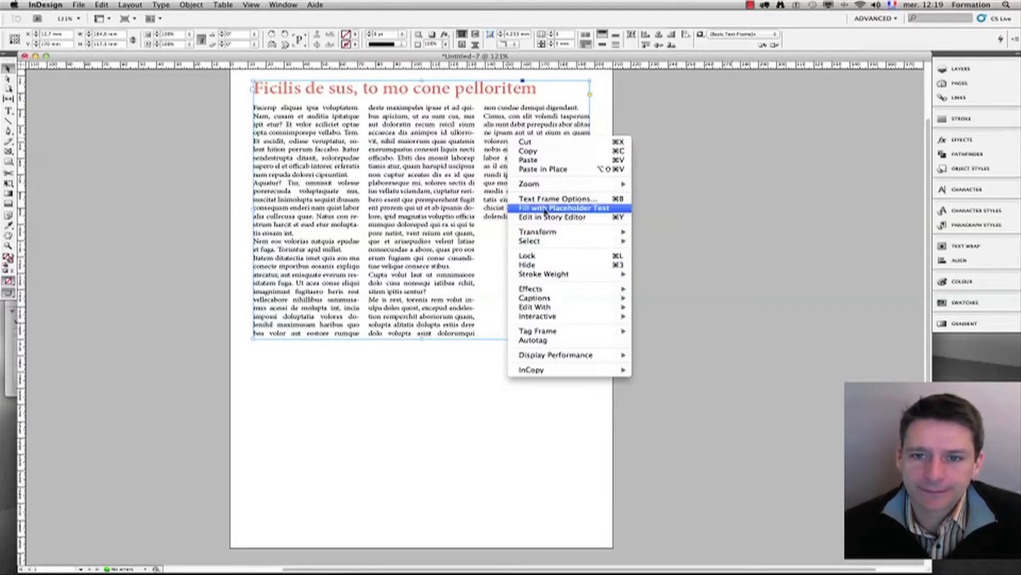
left_click(546, 199)
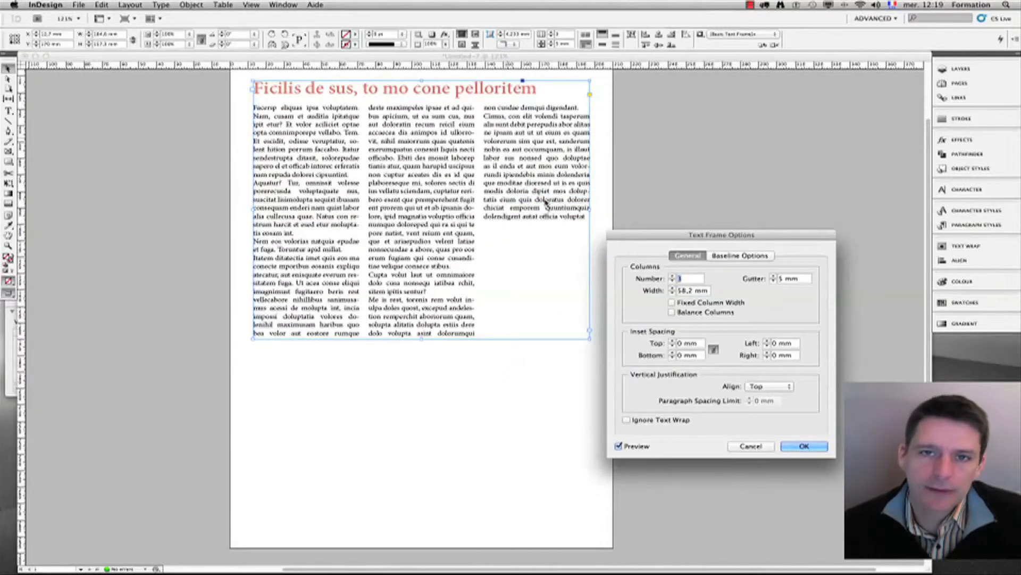
left_click(680, 303)
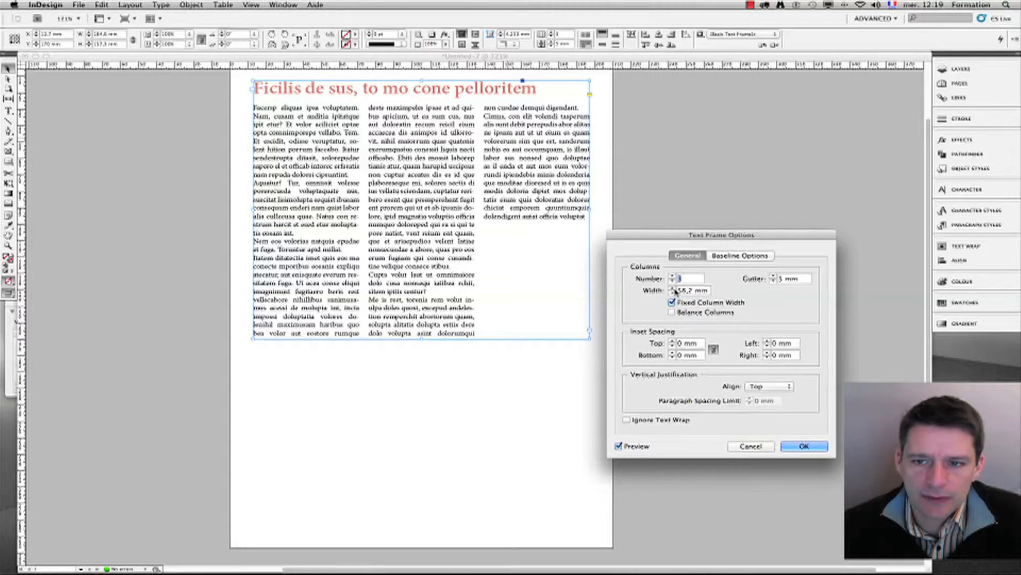
left_click(671, 288)
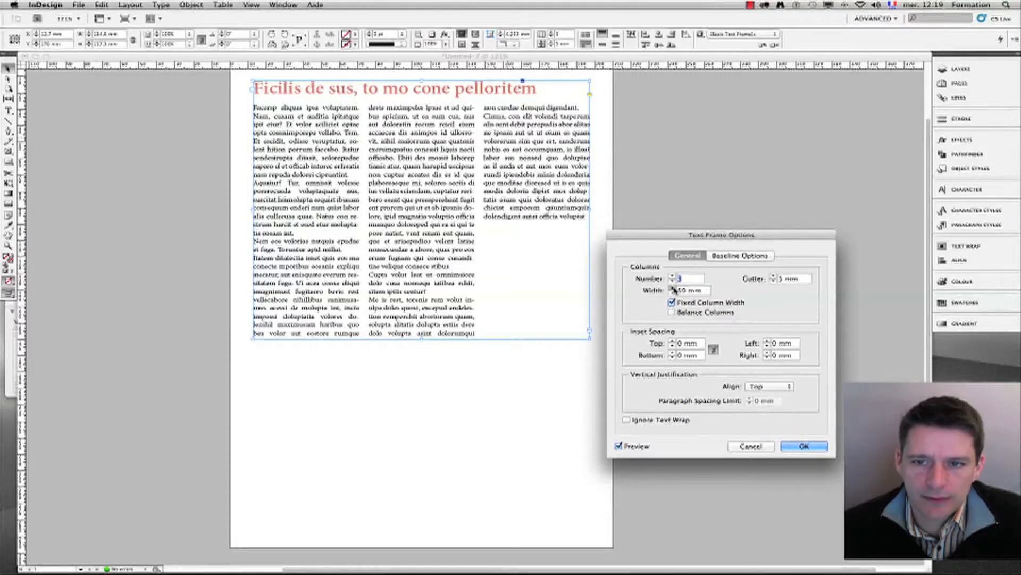
left_click(672, 289)
left_click(672, 289)
left_click(672, 290)
left_click(672, 292)
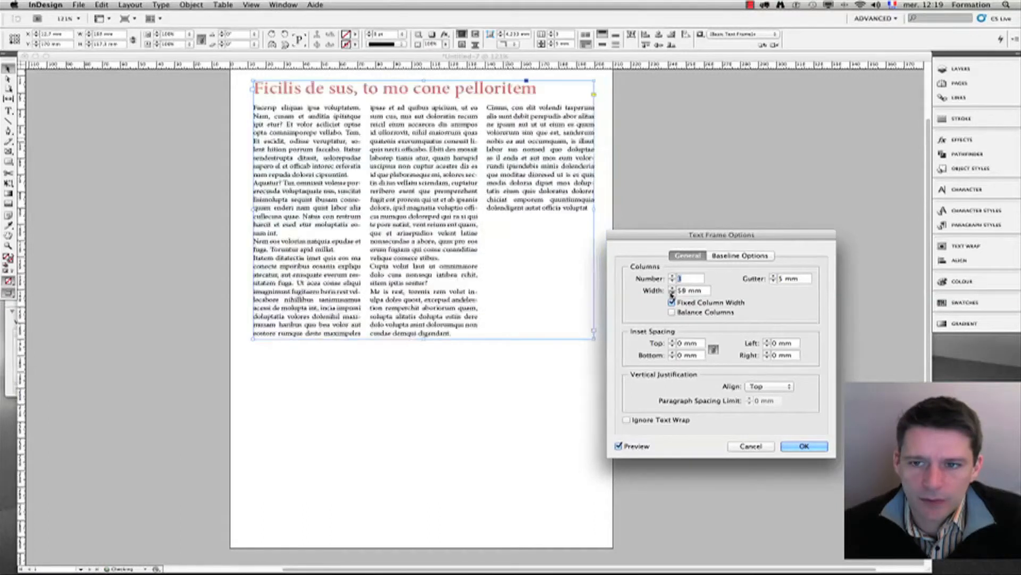
left_click(672, 293)
left_click(672, 292)
left_click(672, 294)
left_click(672, 293)
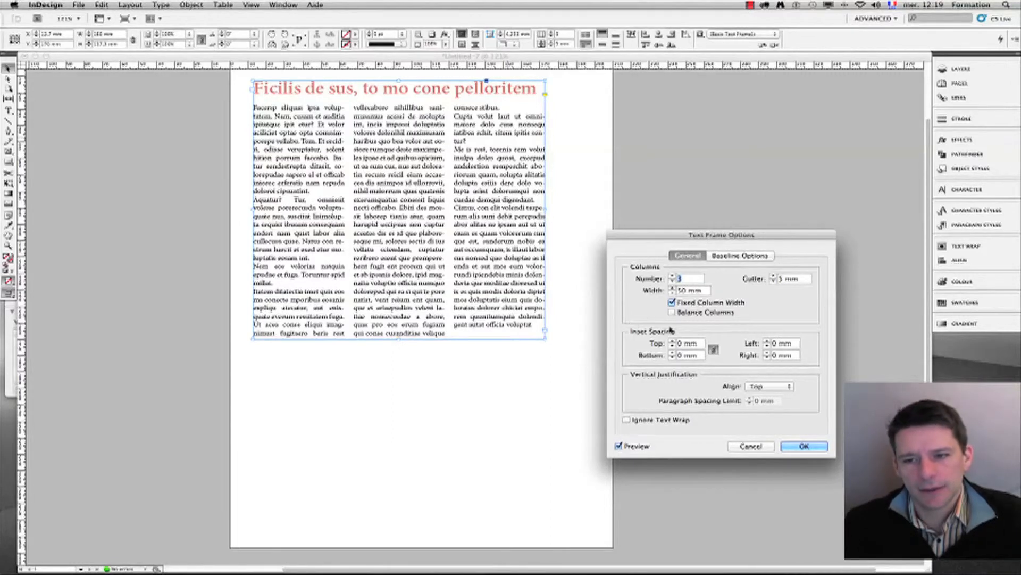
left_click(801, 446)
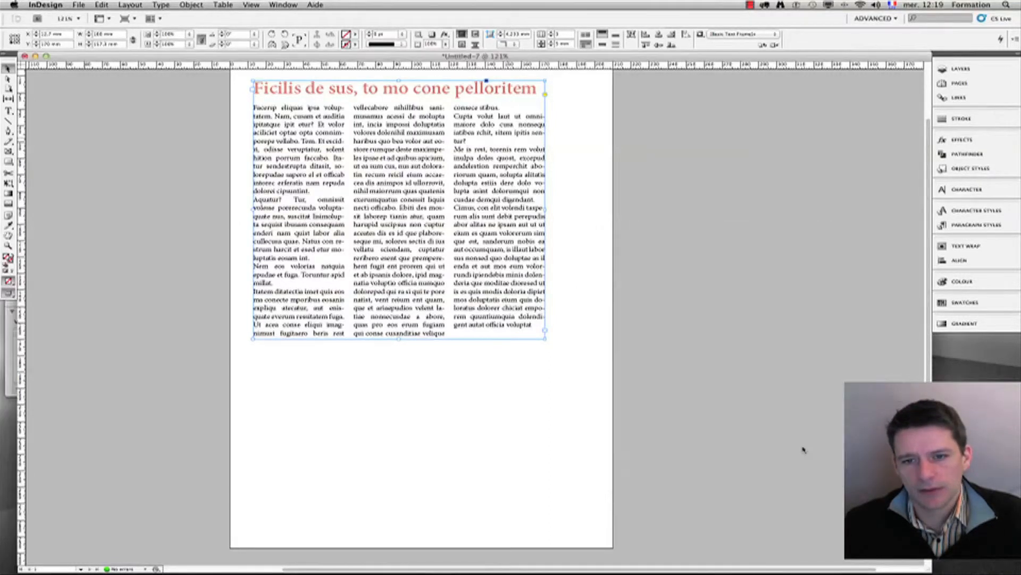
Step: Lengthen the frame downward and balance the text across its three columns
left_click_drag(394, 362, 398, 391)
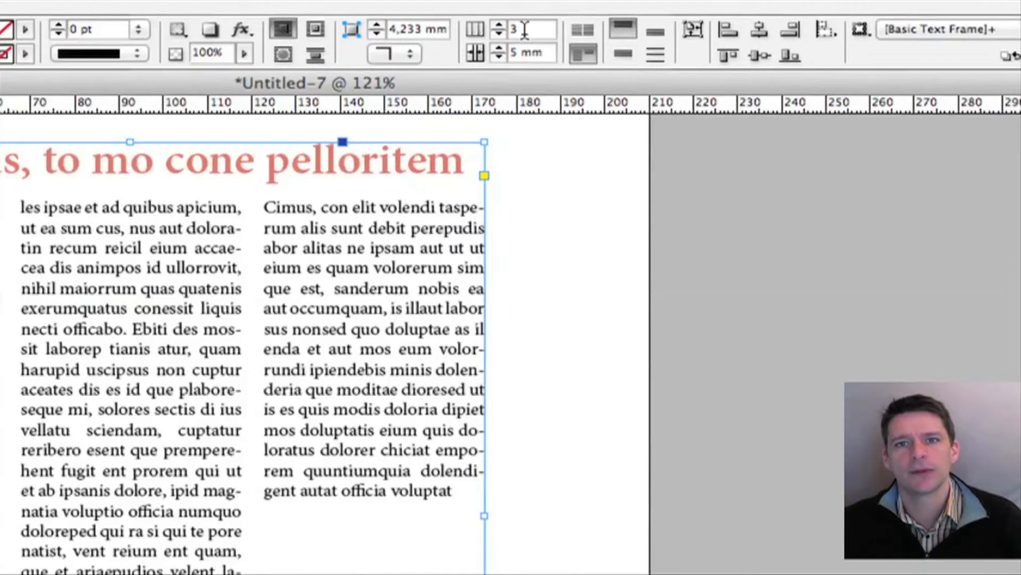
left_click_drag(525, 29, 506, 31)
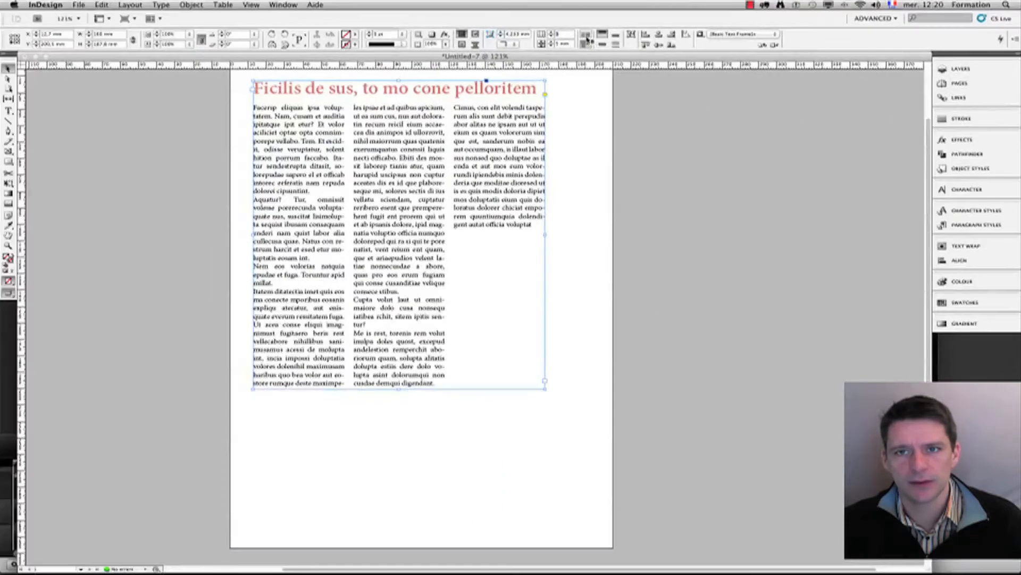
left_click(586, 36)
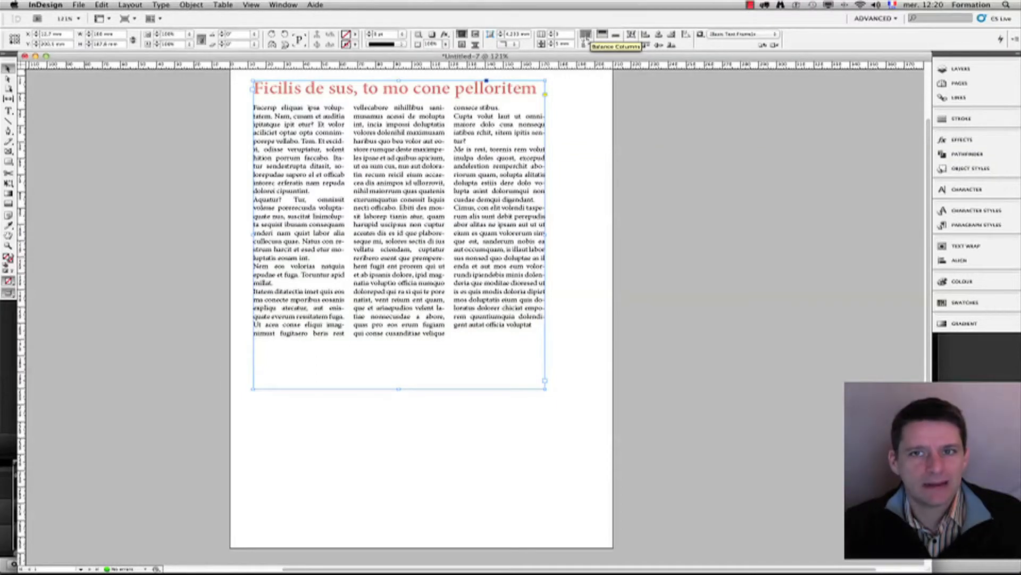
scroll(409, 377, "down", 2)
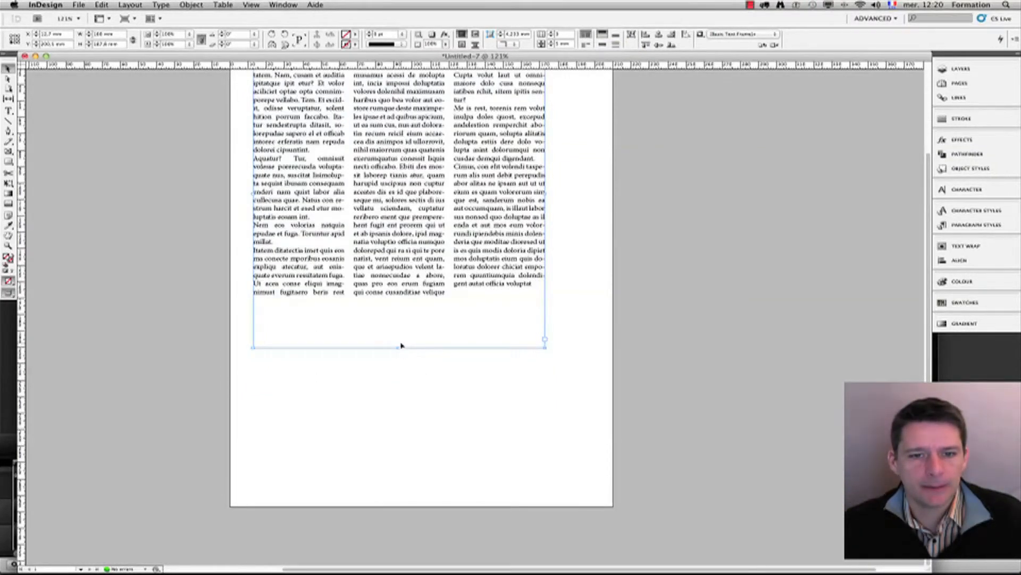
scroll(402, 345, "up", 5)
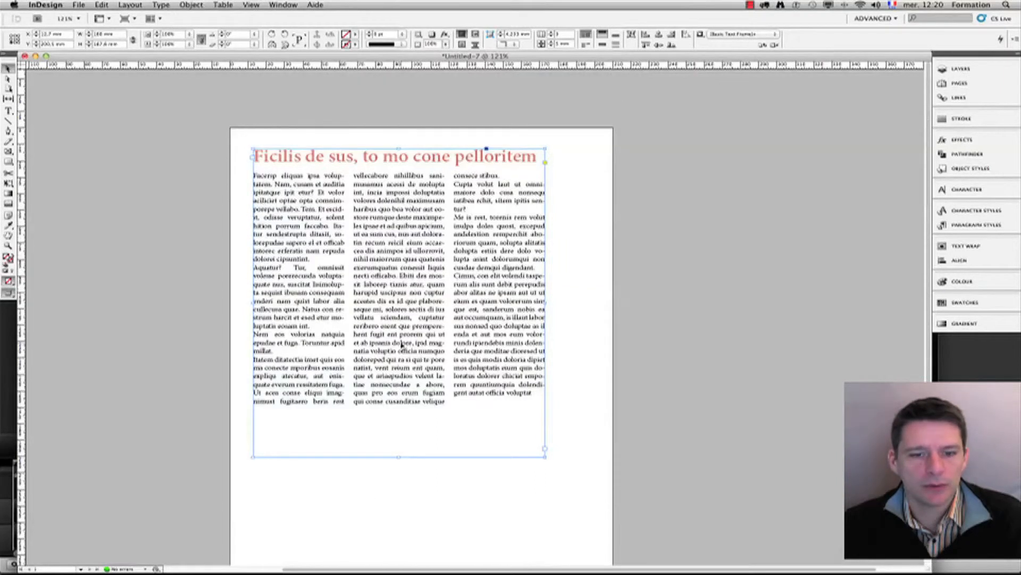
scroll(402, 345, "down", 2)
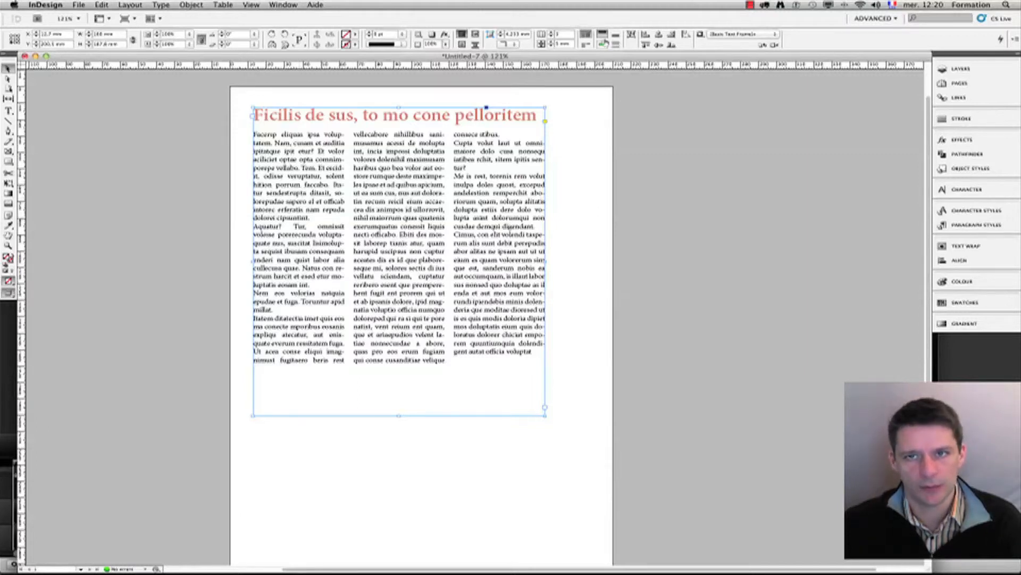
Step: Turn Balance Columns off, shorten the frame, then stretch it taller again
left_click(587, 47)
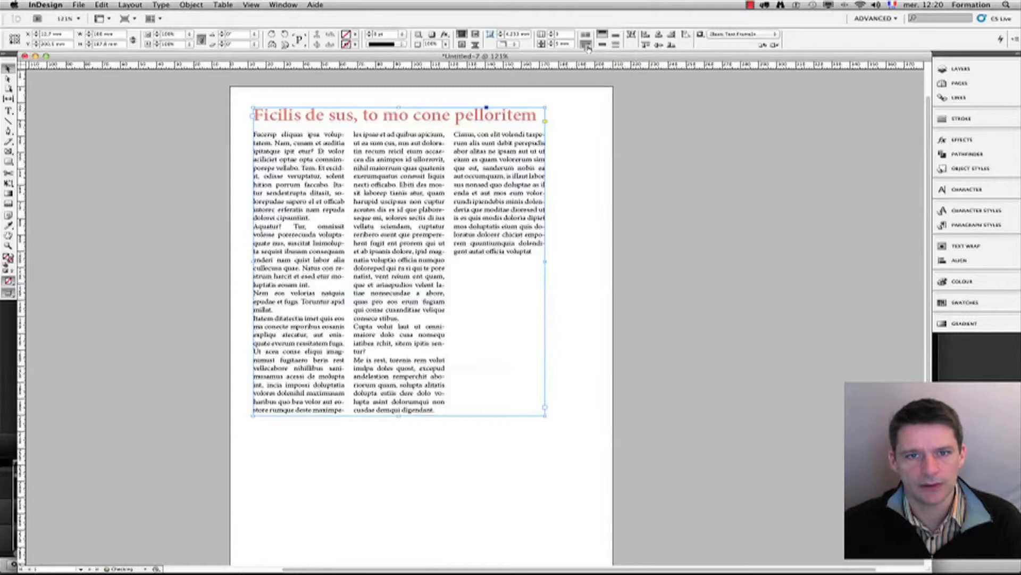
left_click(573, 405)
left_click(353, 375)
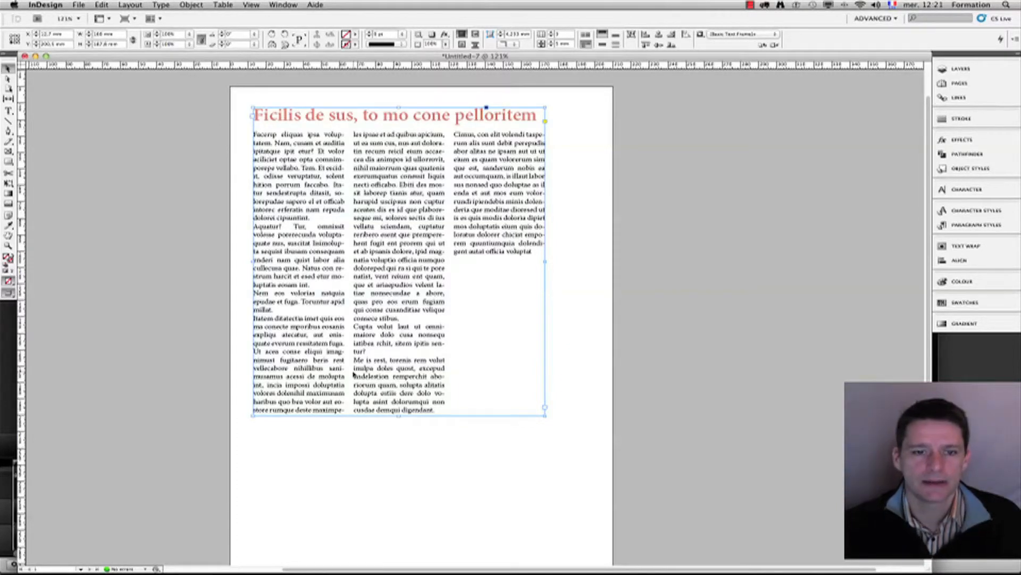
left_click(372, 437)
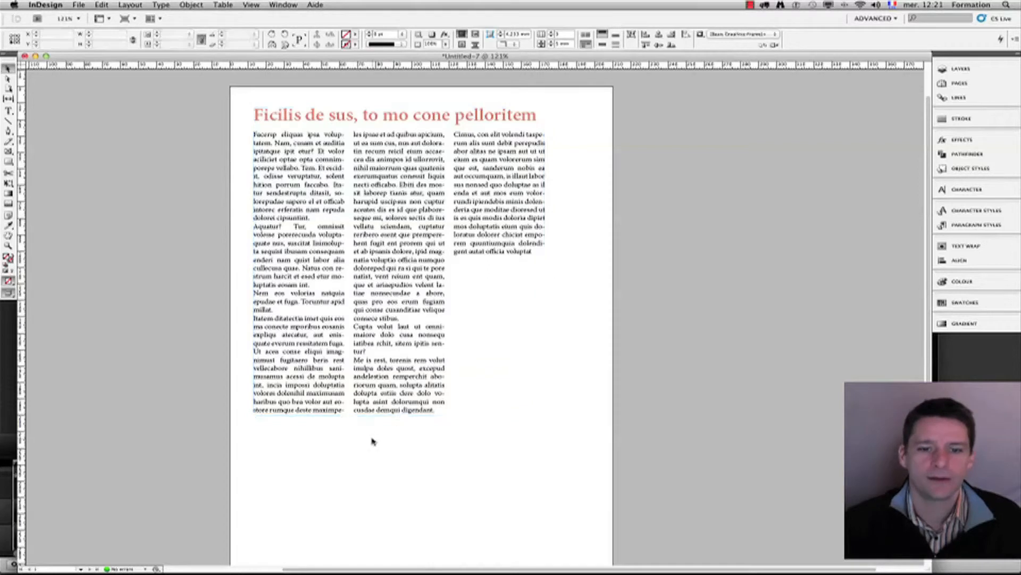
left_click(395, 404)
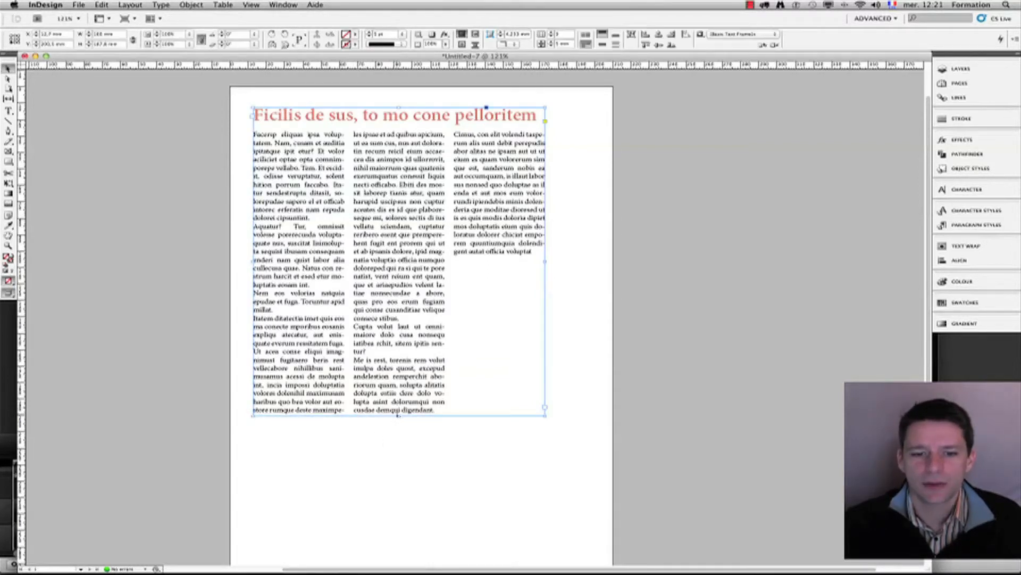
left_click_drag(399, 415, 400, 366)
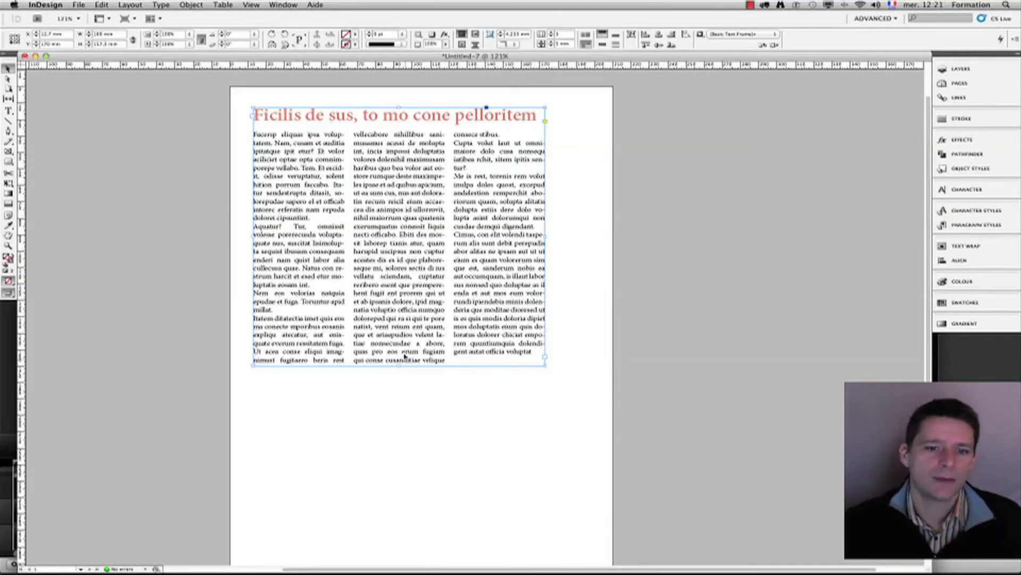
left_click_drag(399, 366, 399, 451)
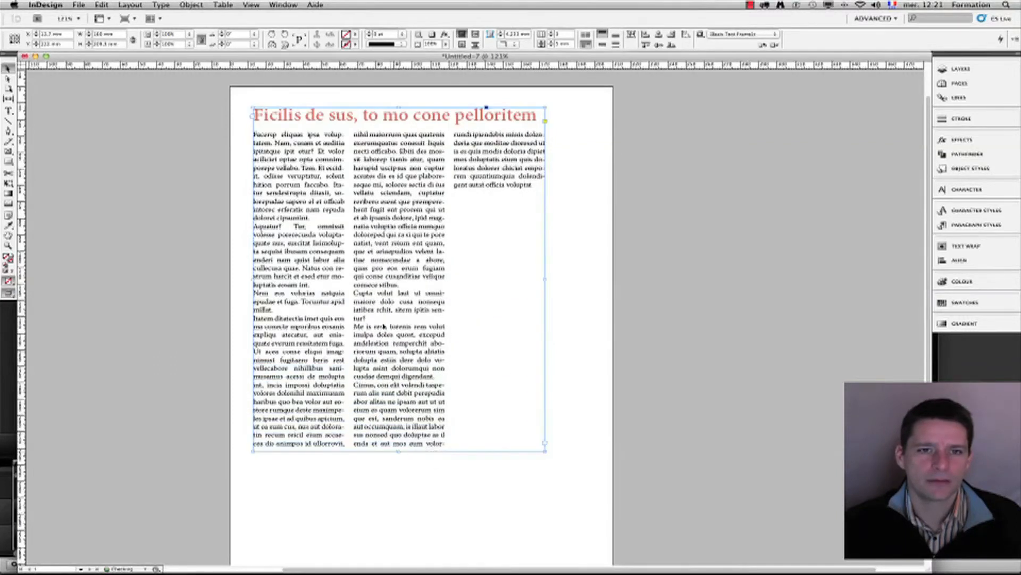
Step: Balance the frame's story evenly across its three columns
double_click(320, 181)
left_click_drag(304, 144, 471, 307)
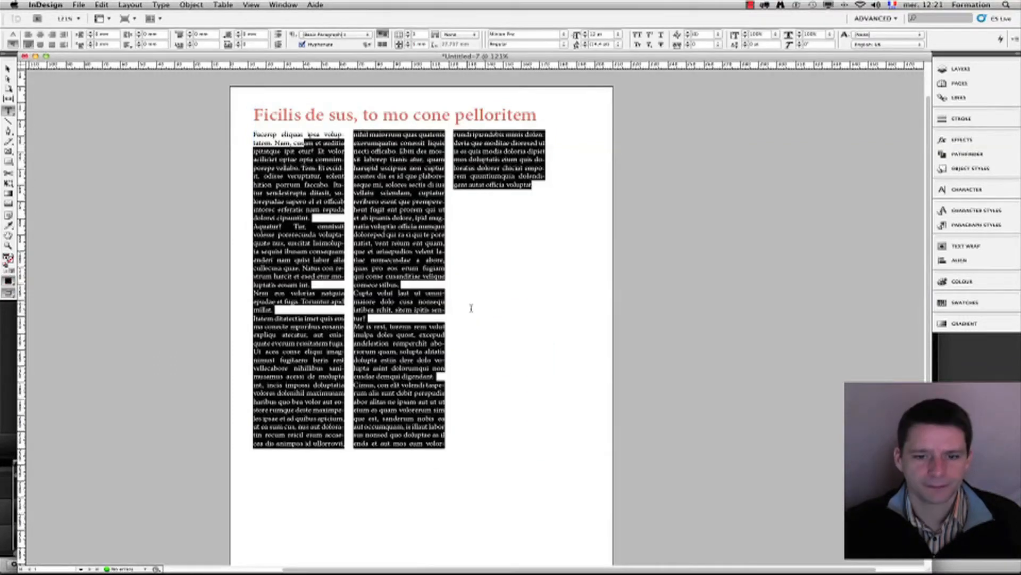
left_click_drag(464, 205, 475, 183)
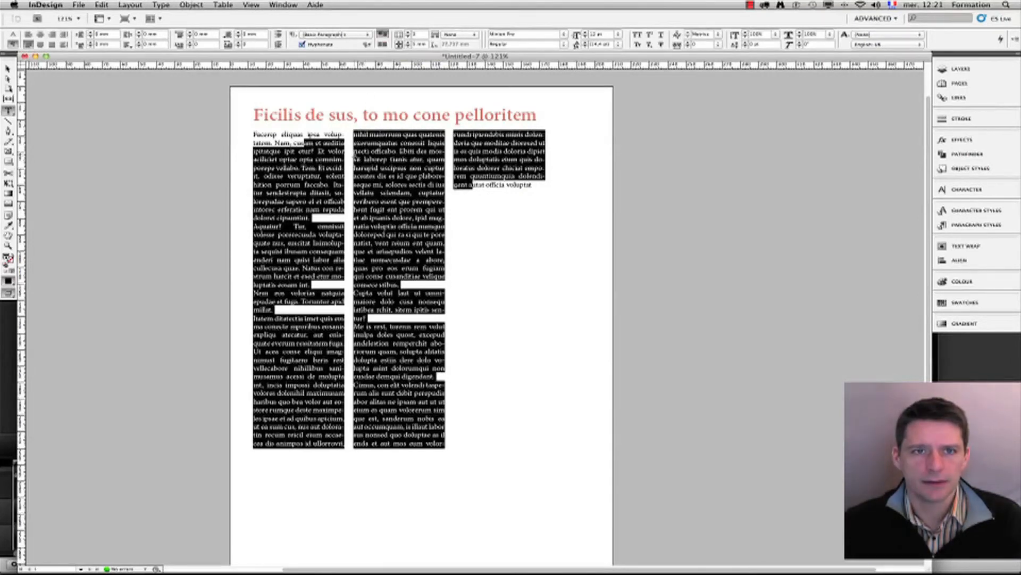
left_click(8, 68)
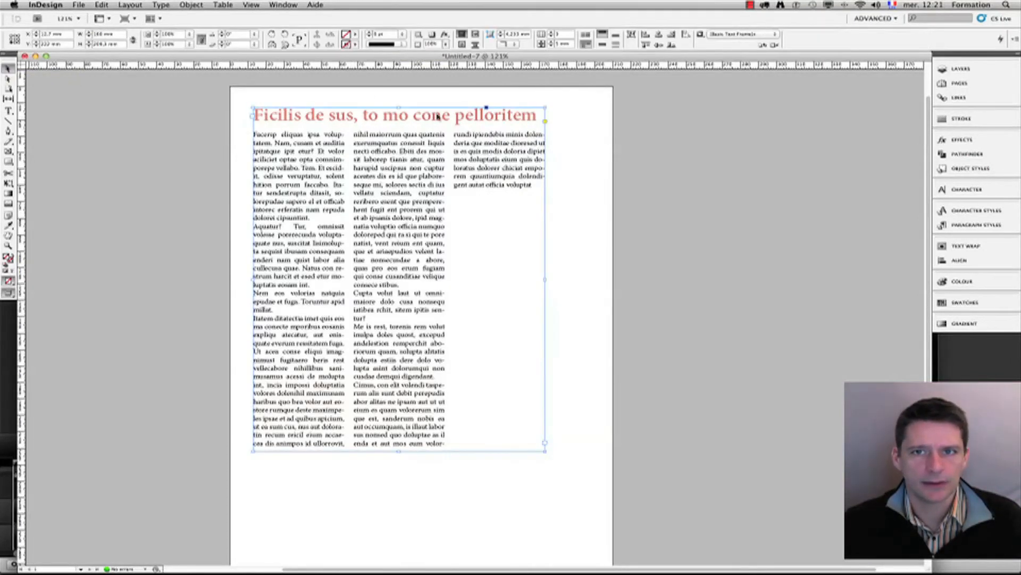
left_click(586, 34)
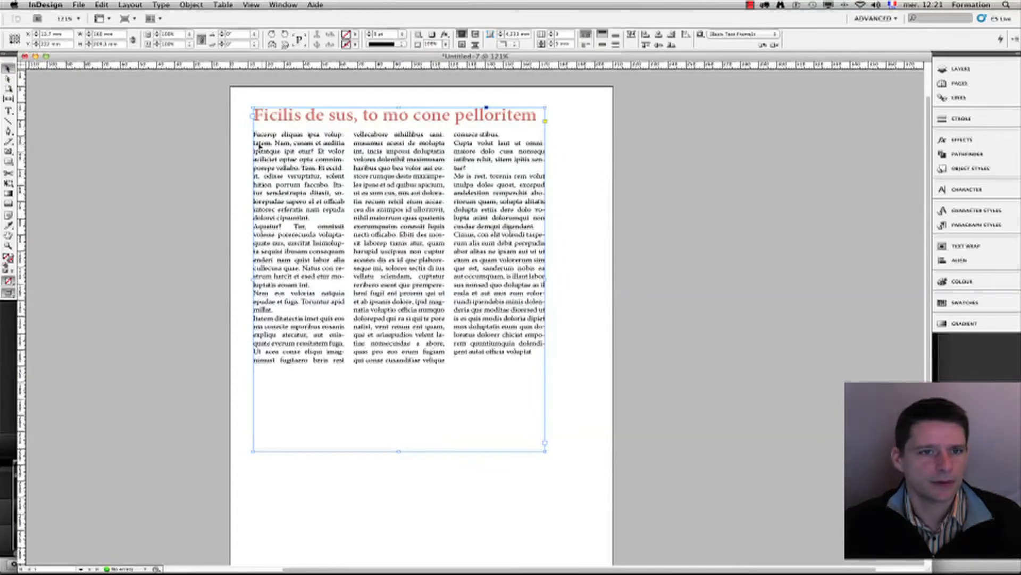
Step: Select the body paragraphs and raise their Space After to 13 mm
double_click(277, 145)
left_click_drag(277, 144, 490, 305)
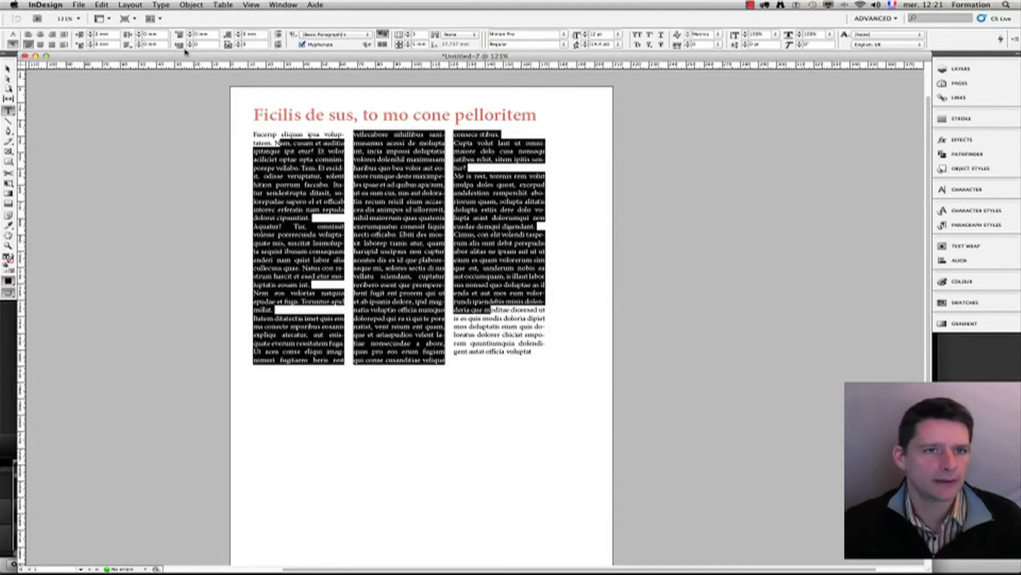
left_click(238, 33)
left_click(238, 32)
left_click(237, 32)
left_click(238, 32)
left_click(238, 33)
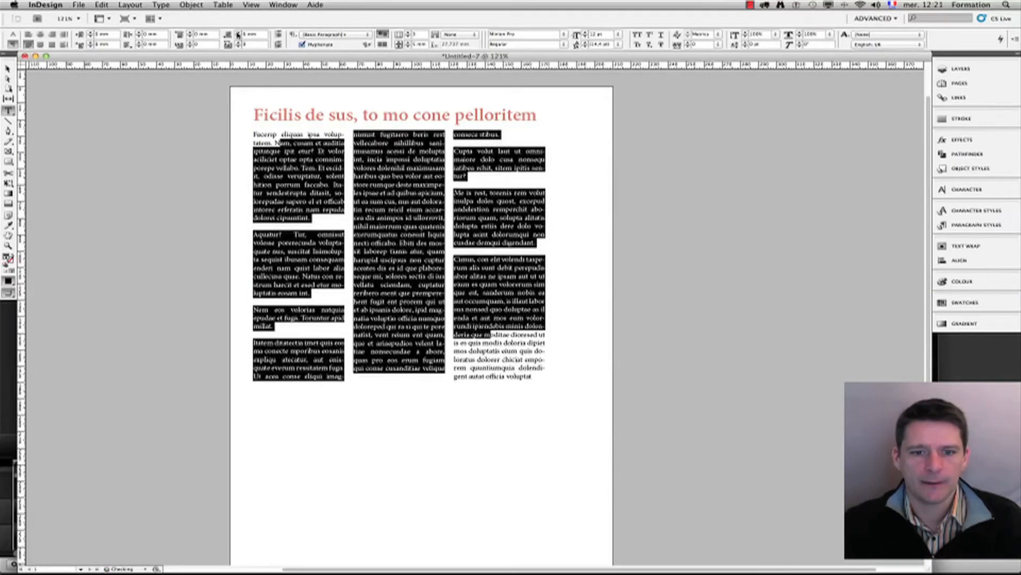
left_click(237, 33)
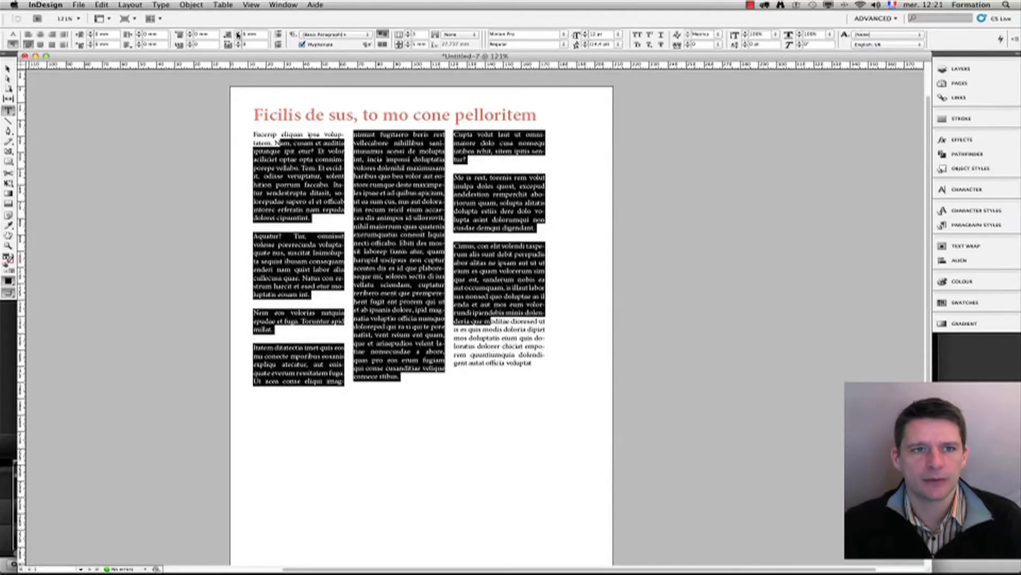
left_click(238, 33)
left_click(238, 33)
left_click(238, 33)
left_click(238, 33)
left_click(237, 33)
left_click(238, 33)
Step: Leave text editing and reselect the text frame to check the spaced, balanced columns
left_click(398, 263)
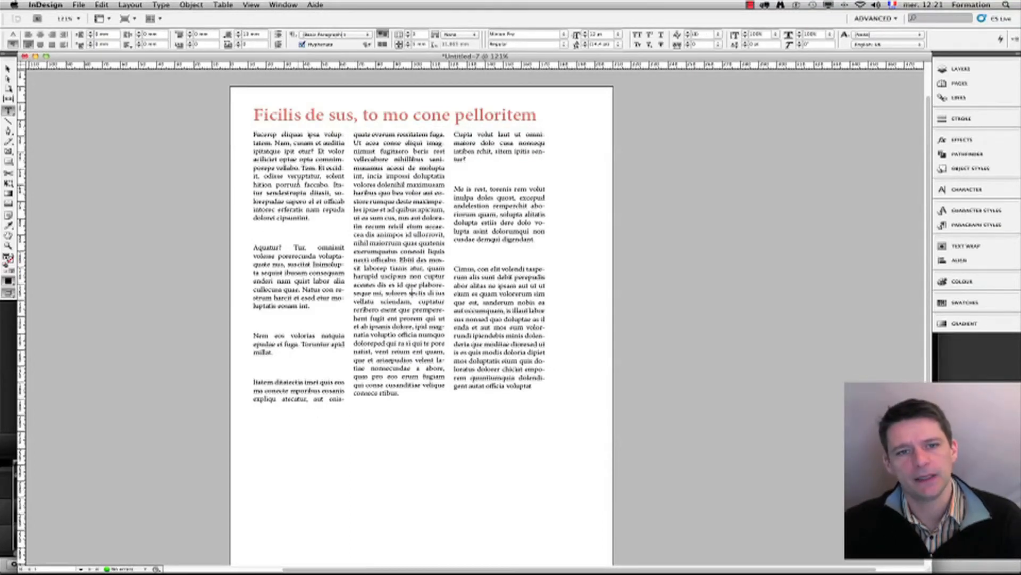
key("Escape")
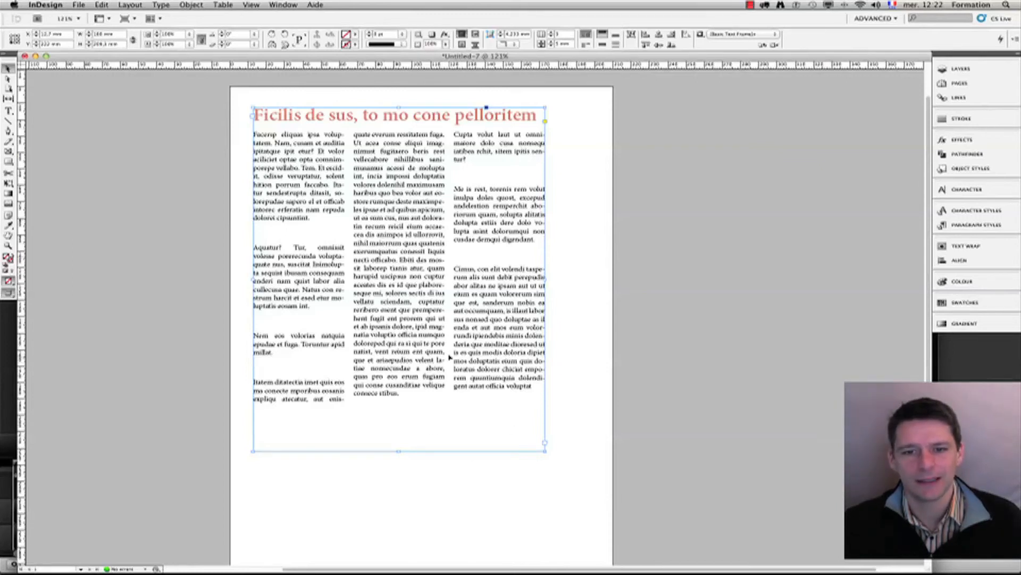
left_click(241, 150)
left_click(280, 189)
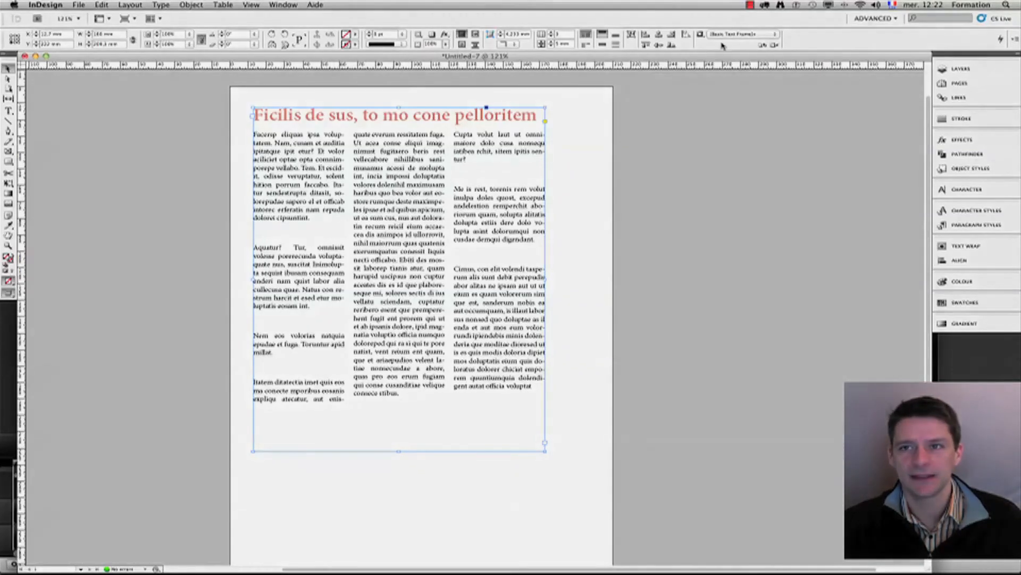
left_click(750, 5)
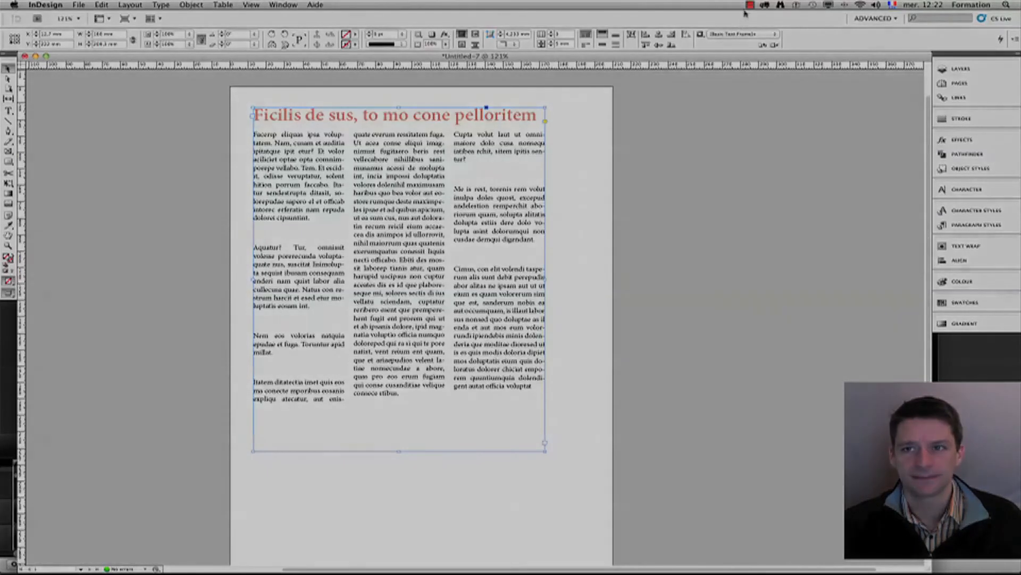